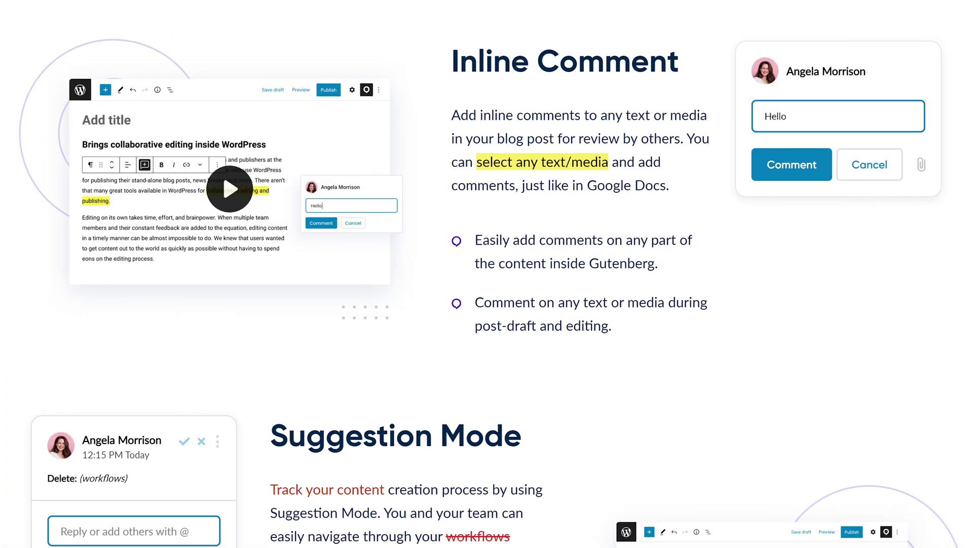
- Scroll the Multicollab features page past Inline Comment to the Suggestion Mode section
{"action": "scroll", "coordinate": [487, 274], "scroll_direction": "down", "scroll_amount": 7}
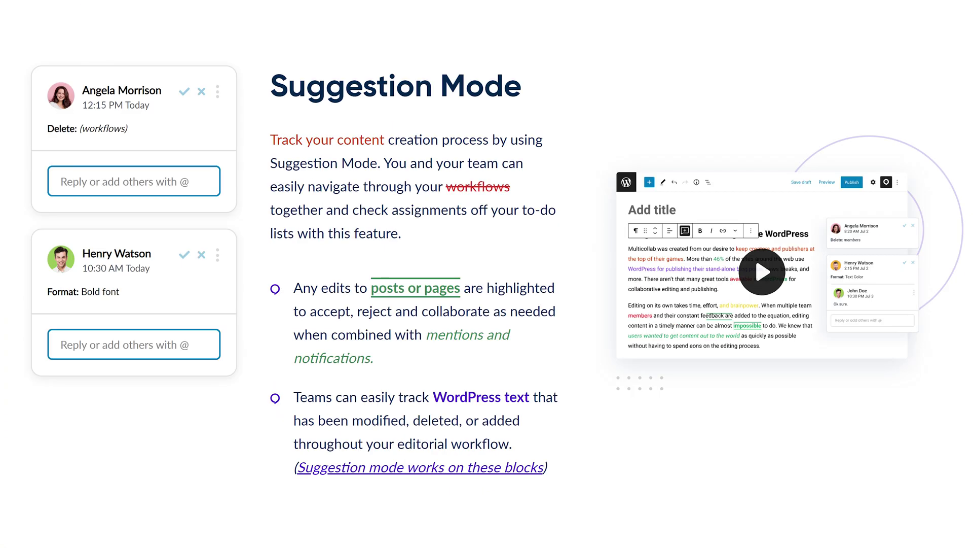
{"action": "scroll", "coordinate": [487, 273], "scroll_direction": "down", "scroll_amount": 10}
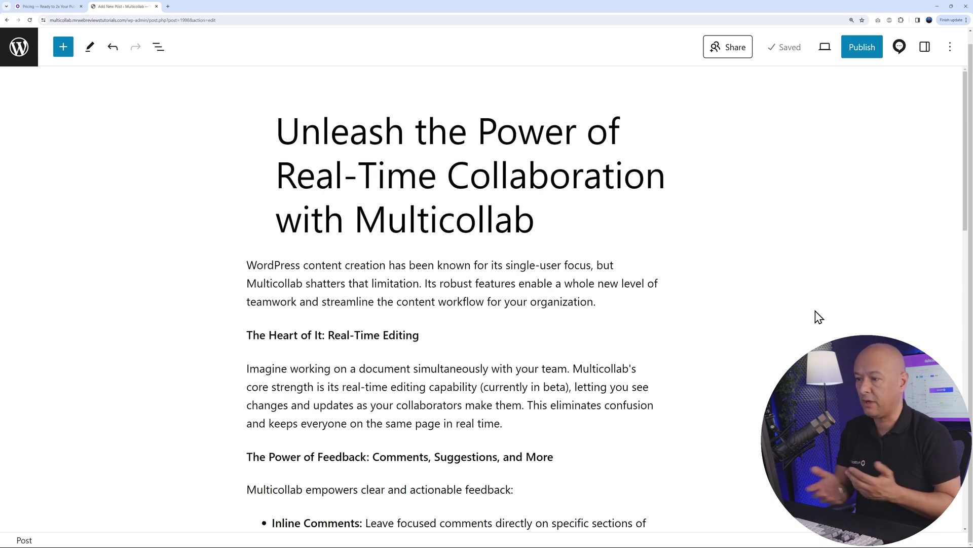
- Open the post's collaboration invite and add the site administrator as an invitee
{"action": "left_click", "coordinate": [739, 46]}
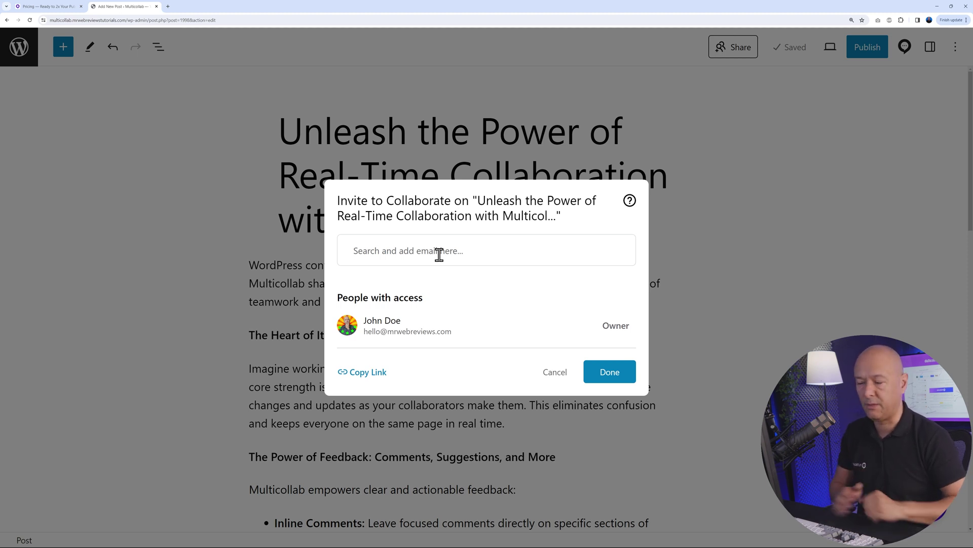
{"action": "left_click", "coordinate": [422, 247]}
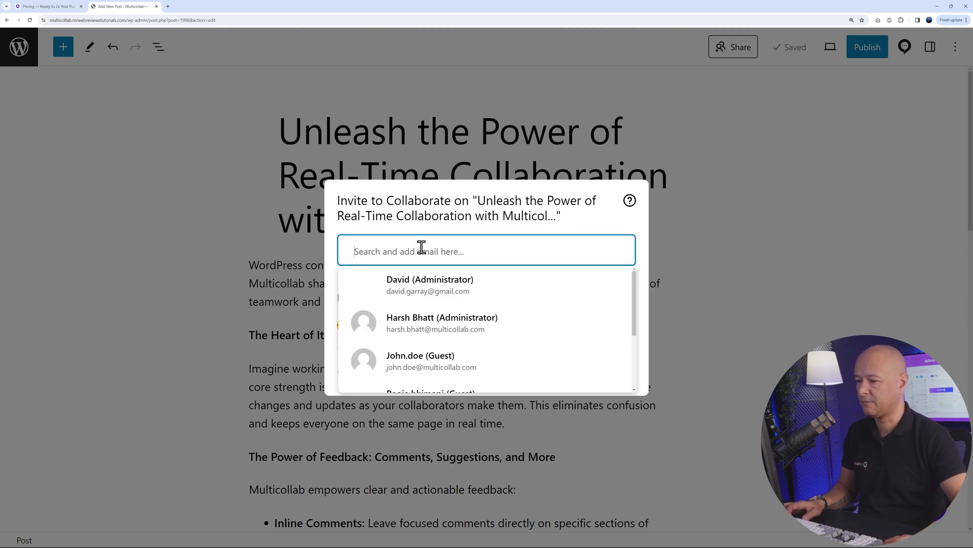
{"action": "left_click", "coordinate": [426, 287]}
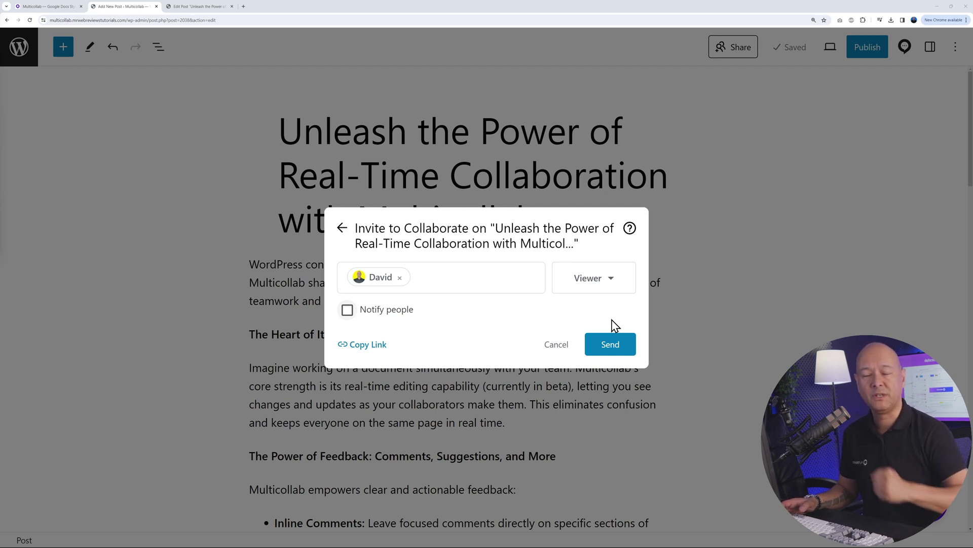
- Browse the other available users, then open the Viewer access role dropdown
{"action": "left_click", "coordinate": [506, 282]}
{"action": "scroll", "coordinate": [526, 370], "scroll_direction": "down", "scroll_amount": 2}
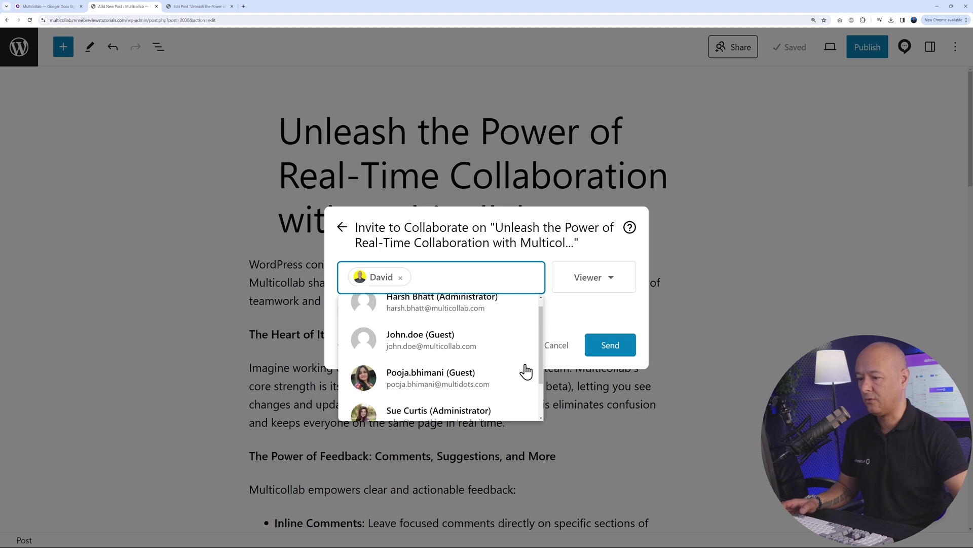
{"action": "scroll", "coordinate": [470, 378], "scroll_direction": "down", "scroll_amount": 1}
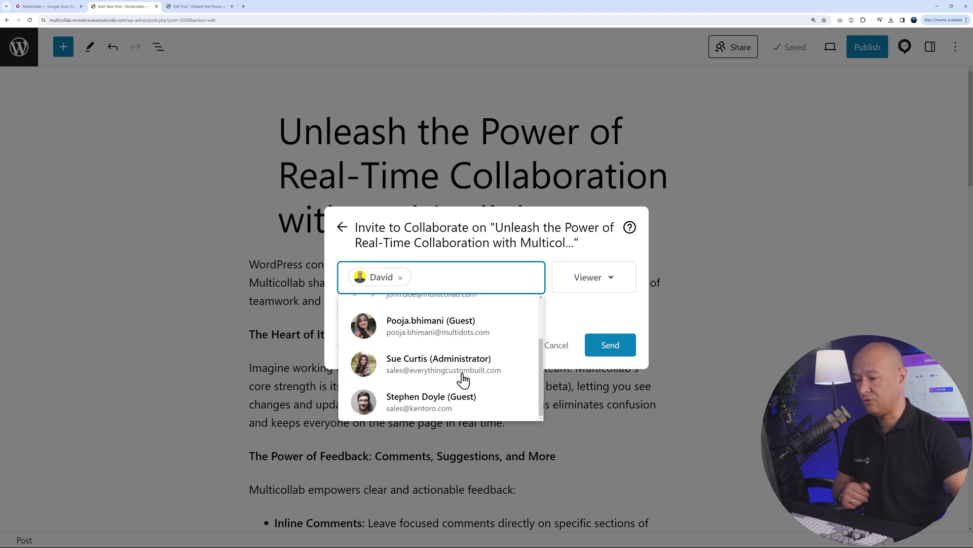
{"action": "left_click", "coordinate": [581, 318]}
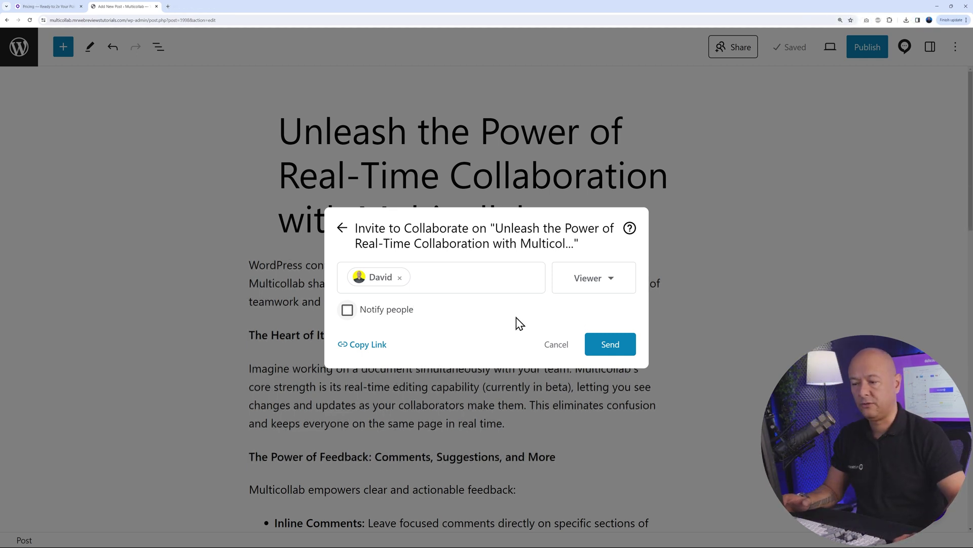
{"action": "left_click", "coordinate": [614, 282]}
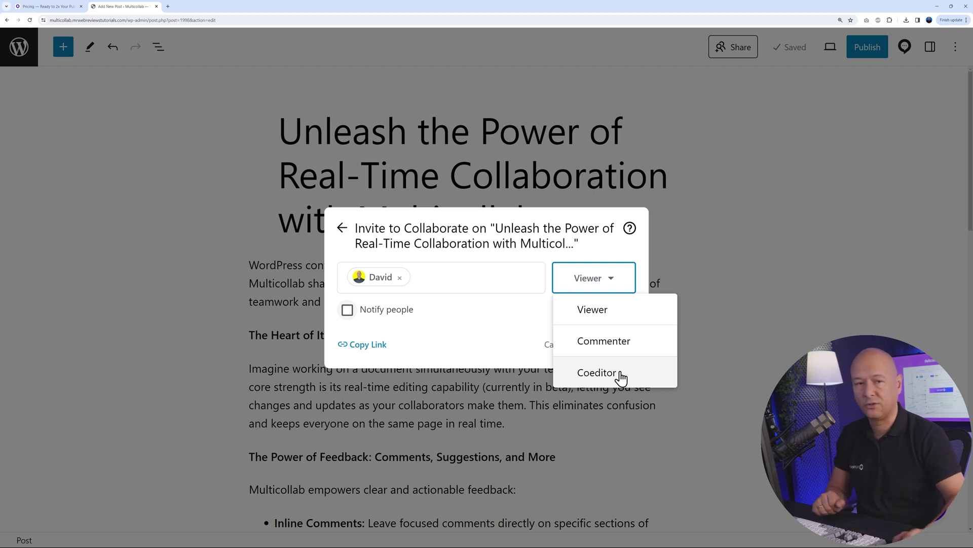
- Send the invite with Coeditor access, email notification on, and a short personal message
{"action": "left_click", "coordinate": [620, 374]}
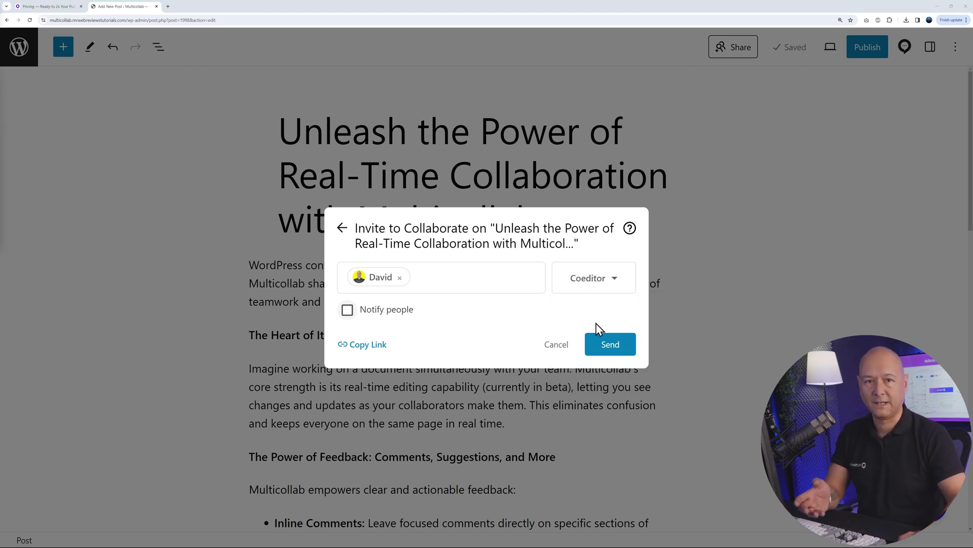
{"action": "left_click", "coordinate": [347, 310]}
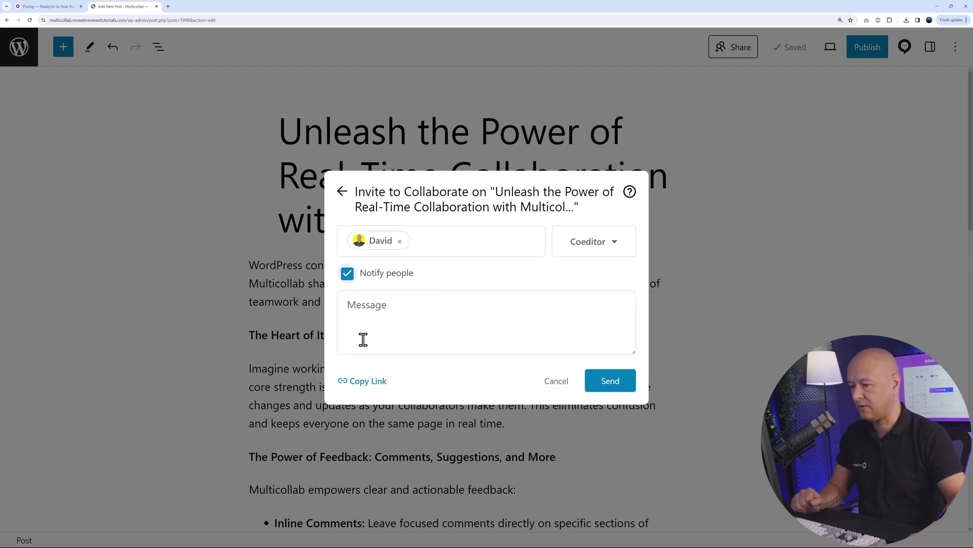
{"action": "left_click", "coordinate": [421, 334]}
{"action": "type", "text": "Hi Dave. Care to join in and help me with this blog post. Thanks"}
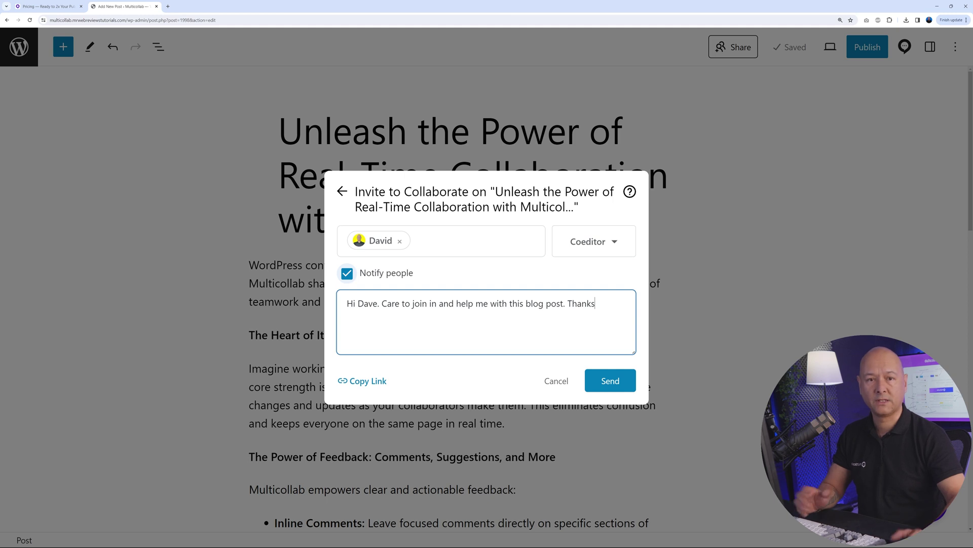
{"action": "left_click", "coordinate": [611, 381]}
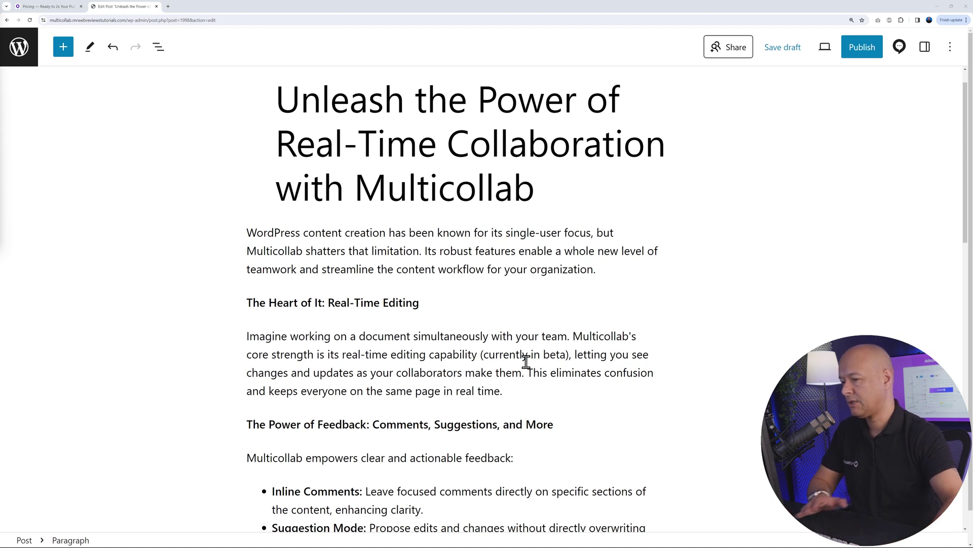
- Select the opening paragraph and start a comment mentioning the collaborator
{"action": "left_click_drag", "start_coordinate": [245, 231], "coordinate": [594, 268]}
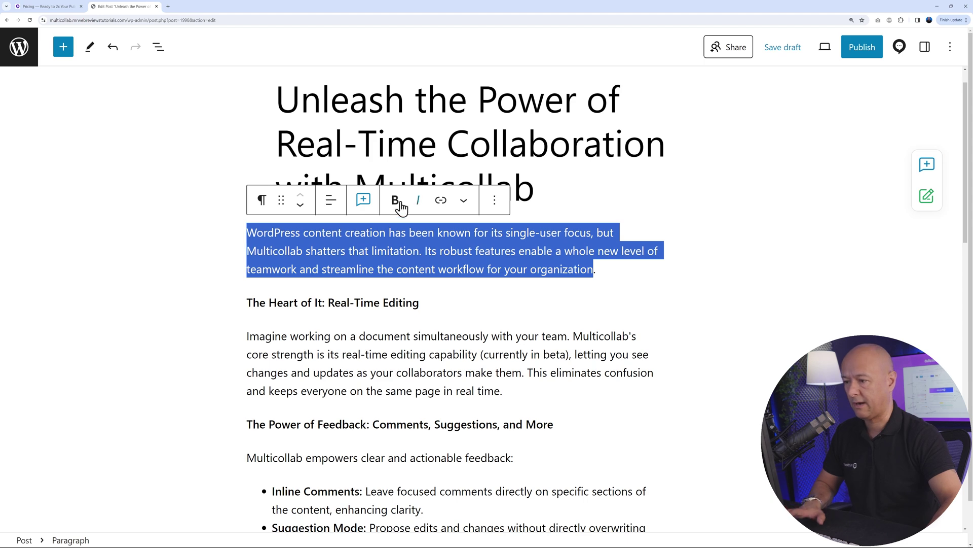
{"action": "left_click", "coordinate": [363, 201]}
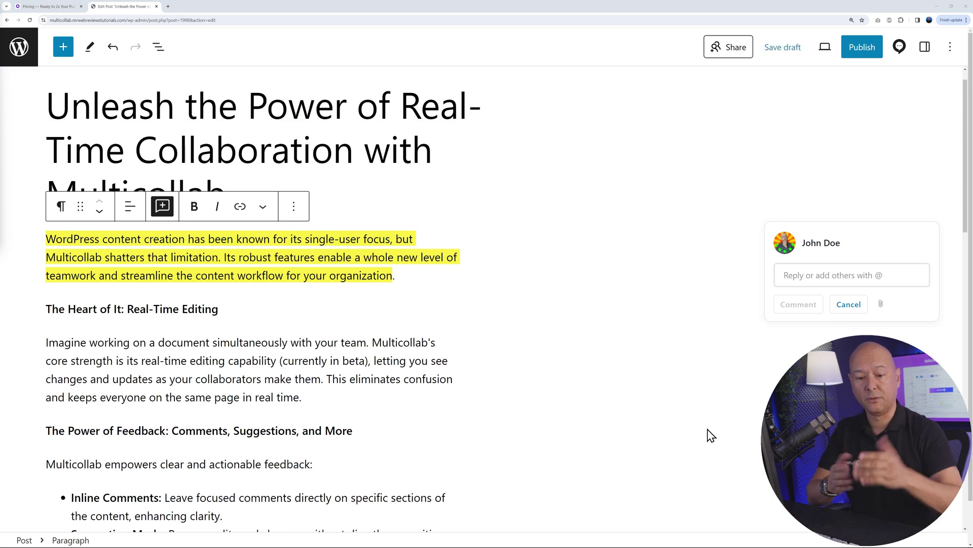
{"action": "left_click", "coordinate": [833, 275]}
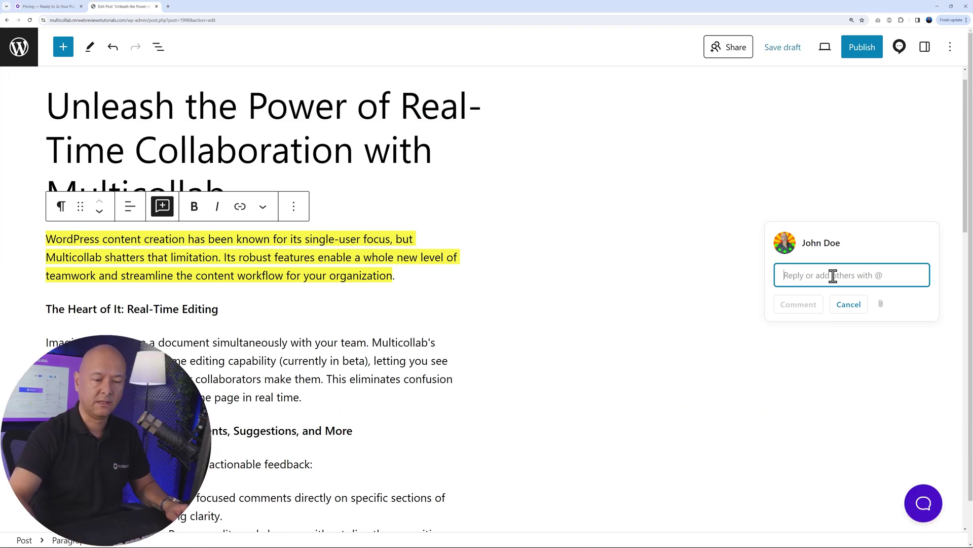
{"action": "scroll", "coordinate": [832, 276], "scroll_direction": "down", "scroll_amount": 1}
{"action": "type", "text": "@david"}
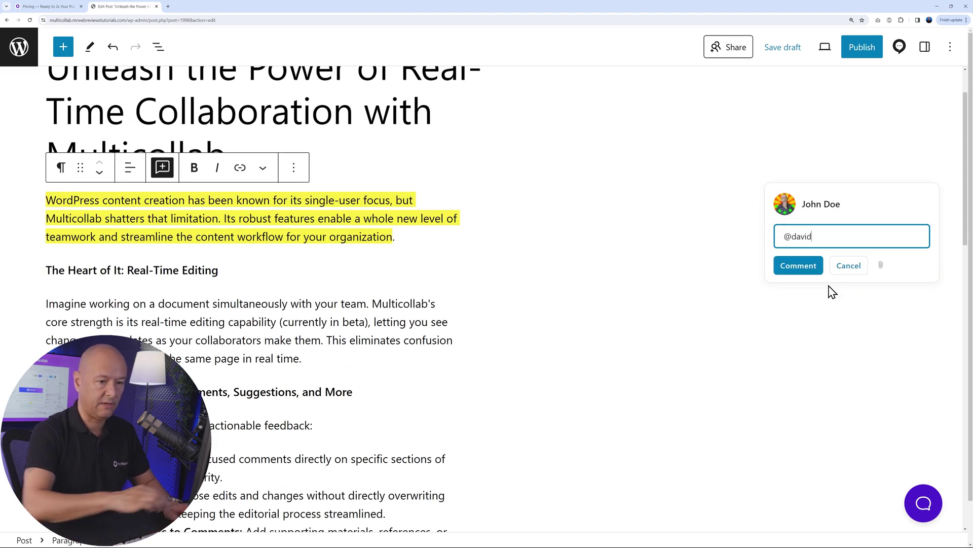
{"action": "left_click", "coordinate": [825, 268]}
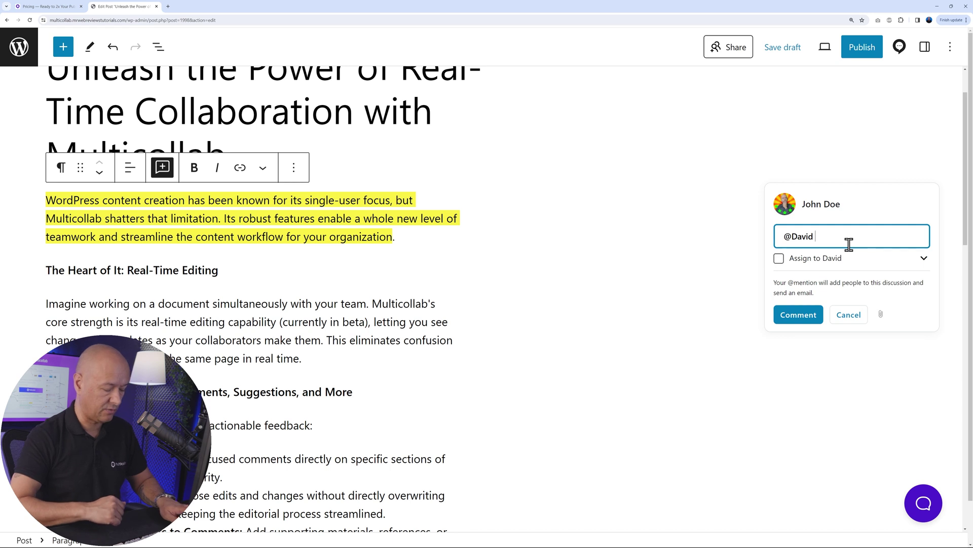
- Add 'Could we make this hook stronger?', toggle the assignment off, and post the comment
{"action": "type", "text": "Could we make this hook stronger?"}
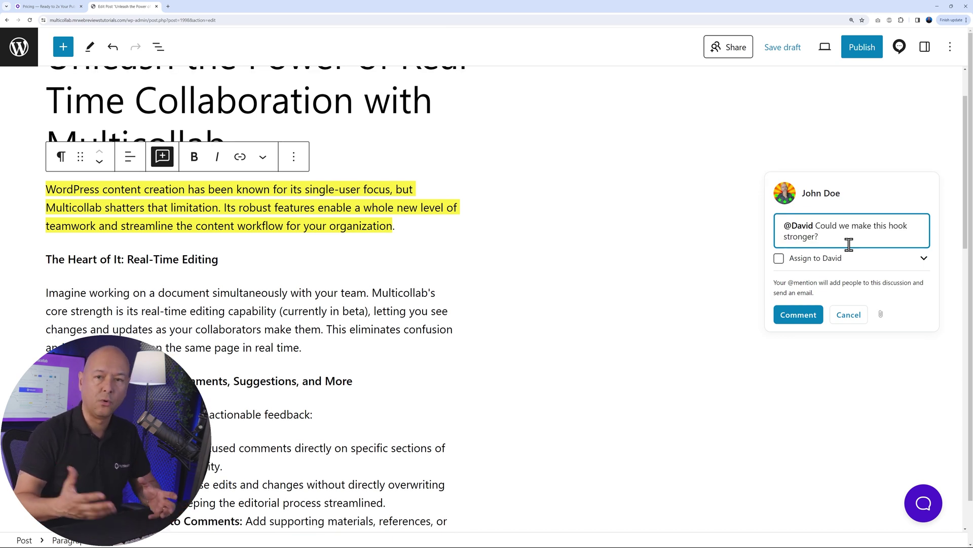
{"action": "left_click", "coordinate": [779, 260]}
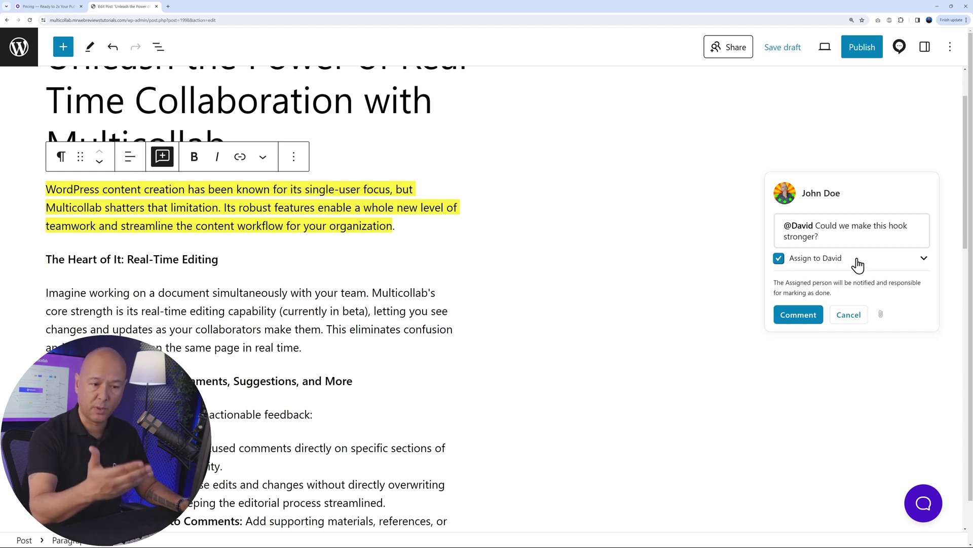
{"action": "left_click", "coordinate": [781, 260]}
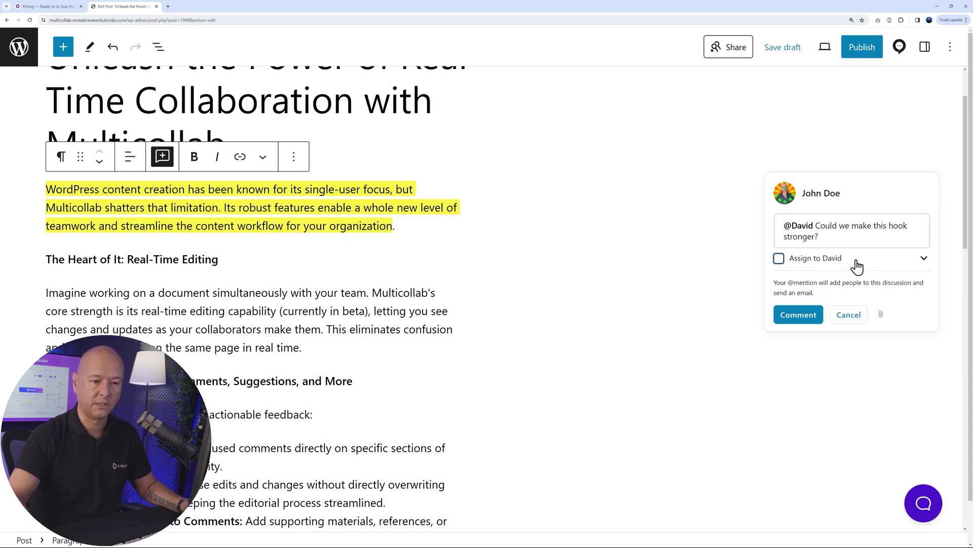
{"action": "left_click", "coordinate": [794, 314]}
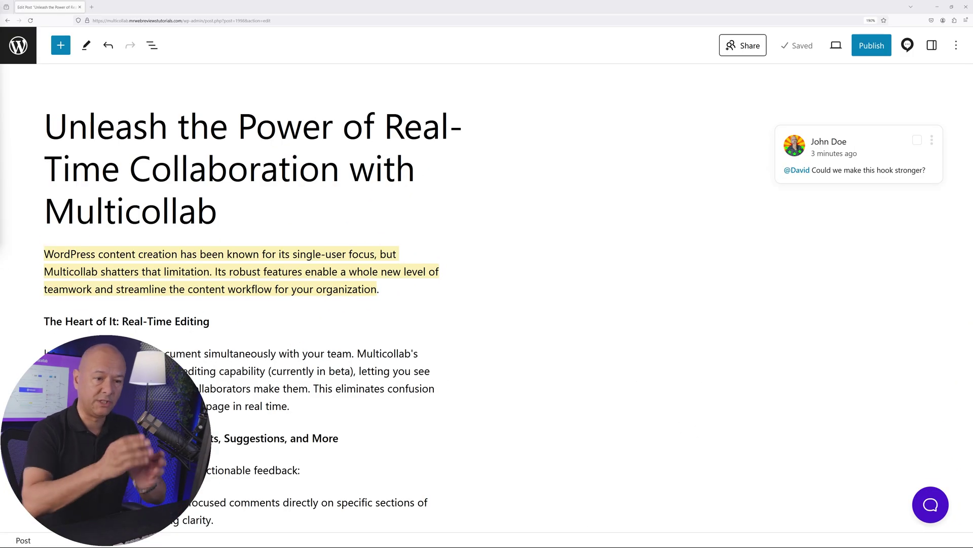
- Open the hook comment thread and replace the opening paragraph with a stronger hook
{"action": "left_click", "coordinate": [872, 172]}
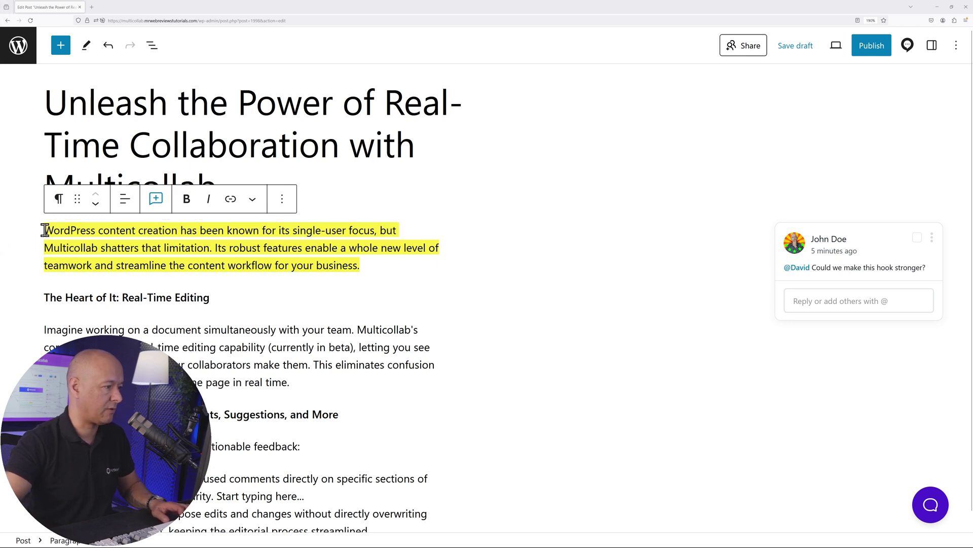
{"action": "left_click_drag", "start_coordinate": [44, 231], "coordinate": [319, 267]}
{"action": "type", "text": "Tired of content creation bottlenecks? Multicollab revolutionizes WordPress collaboration, empowering your team to work together seamlessly and produce better results faster."}
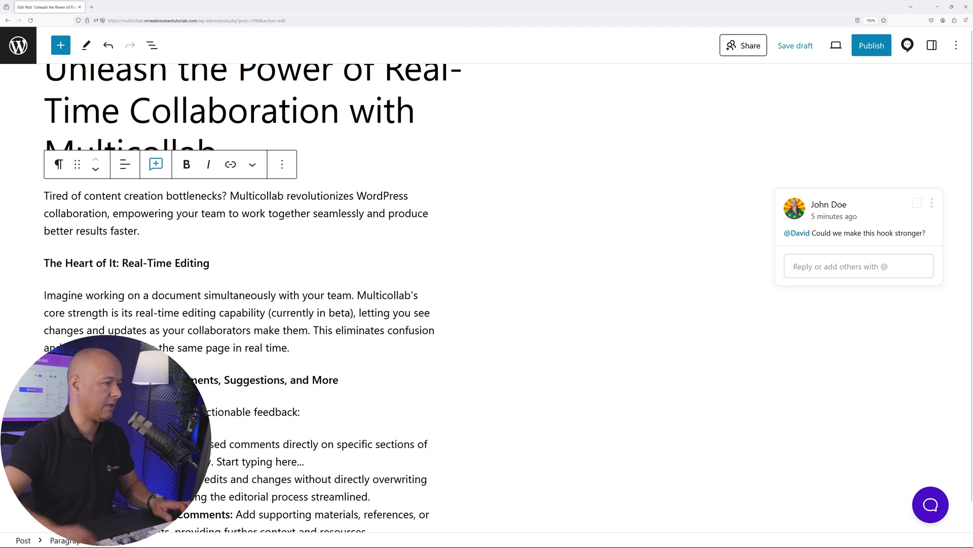
{"action": "key", "text": "BackSpace"}
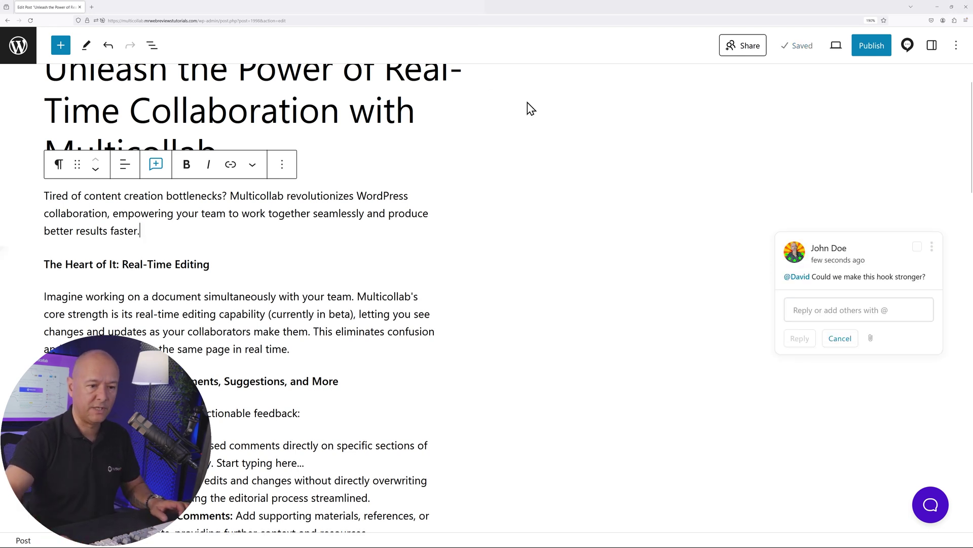
- Reply confirming the intro was changed, then resolve the hook comment thread
{"action": "left_click", "coordinate": [794, 304]}
{"action": "type", "text": "I've changed that now. Have a look and let me know what you think of this hook."}
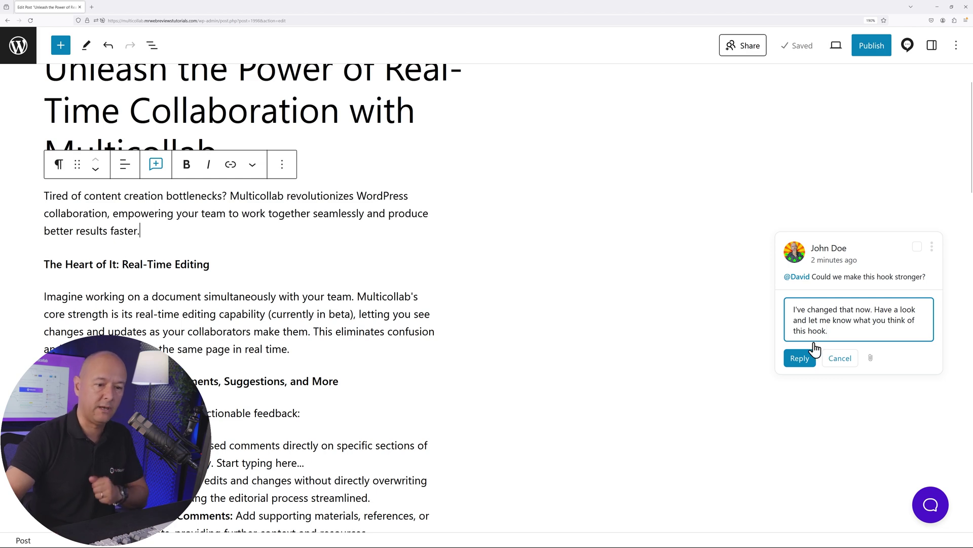
{"action": "left_click", "coordinate": [799, 358]}
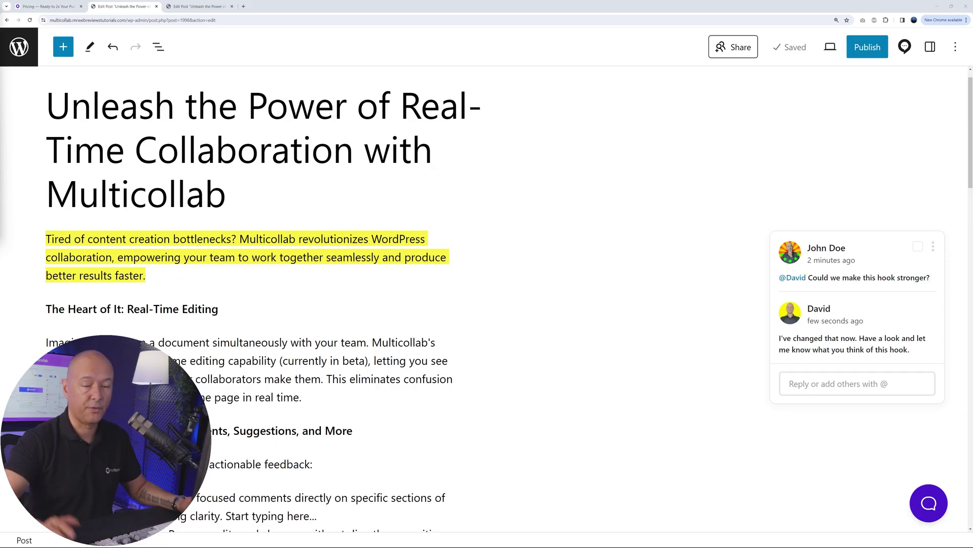
{"action": "left_click", "coordinate": [918, 249]}
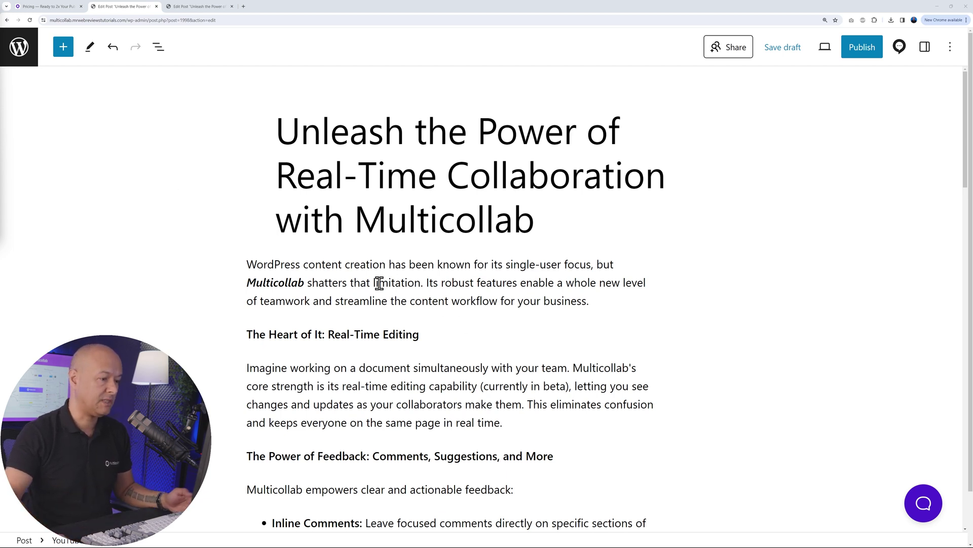
{"action": "left_click_drag", "start_coordinate": [374, 284], "coordinate": [421, 286]}
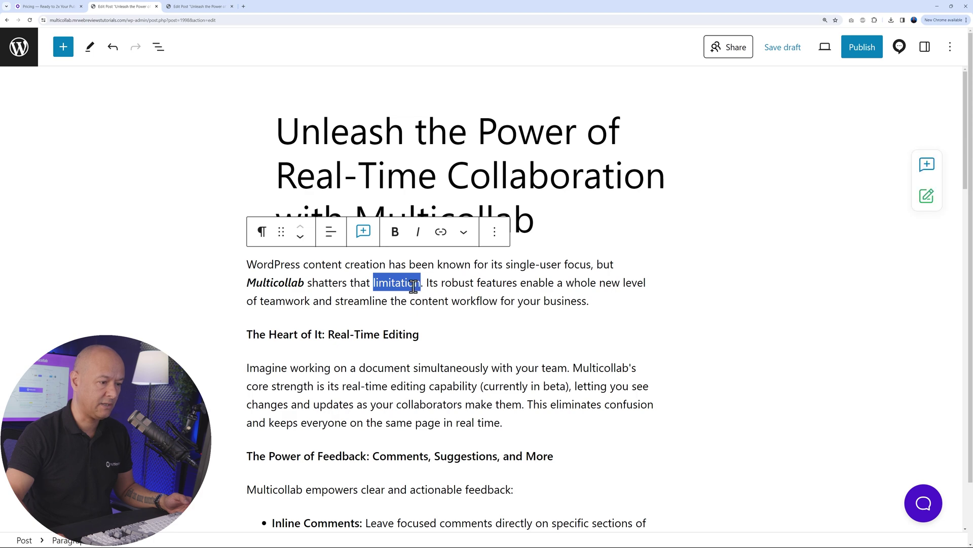
{"action": "left_click", "coordinate": [361, 239]}
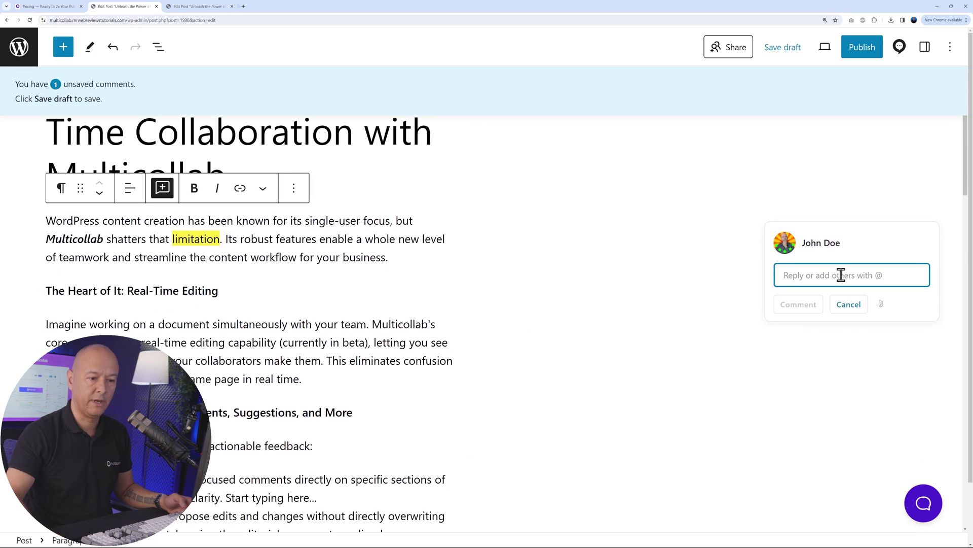
{"action": "left_click", "coordinate": [848, 304]}
{"action": "scroll", "coordinate": [689, 362], "scroll_direction": "down", "scroll_amount": 1}
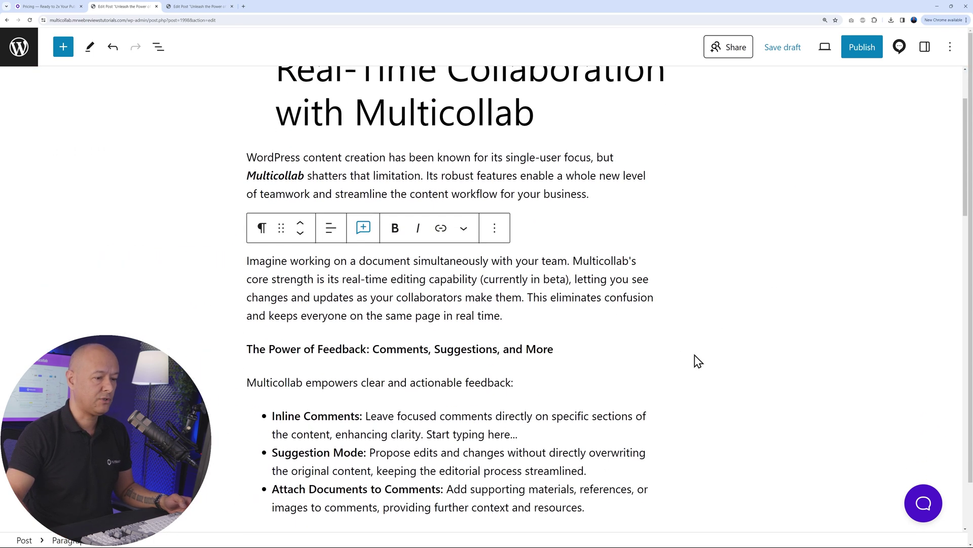
{"action": "left_click_drag", "start_coordinate": [502, 316], "coordinate": [233, 264]}
{"action": "left_click", "coordinate": [364, 229]}
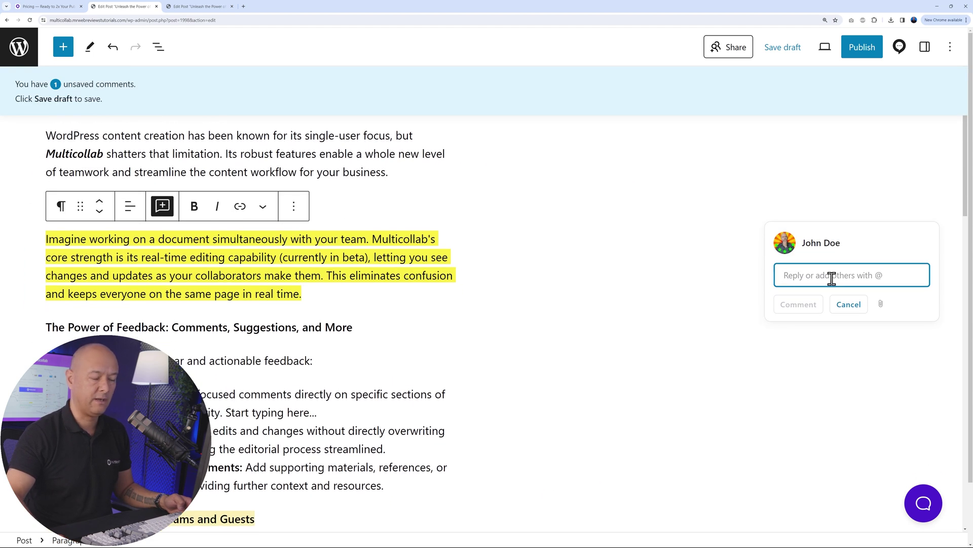
{"action": "left_click", "coordinate": [848, 304]}
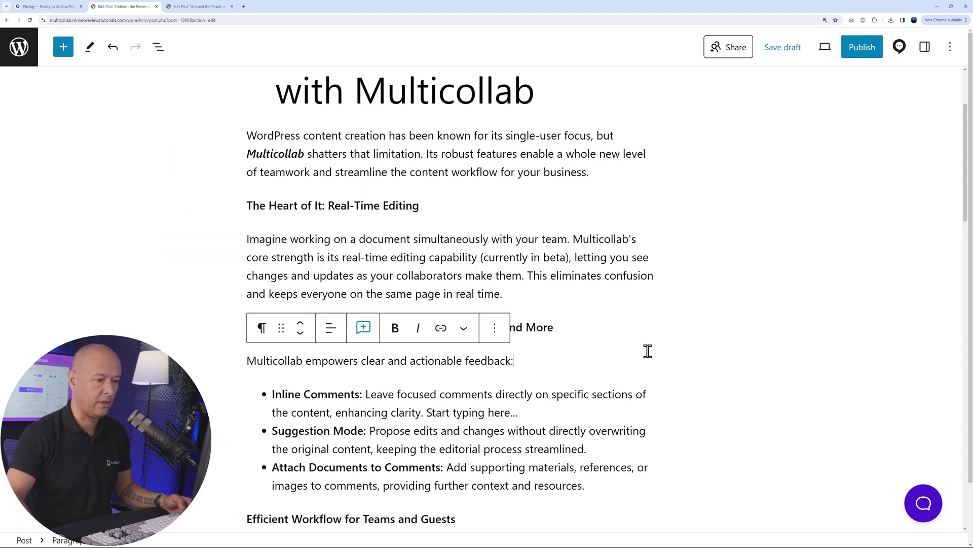
{"action": "scroll", "coordinate": [769, 328], "scroll_direction": "down", "scroll_amount": 10}
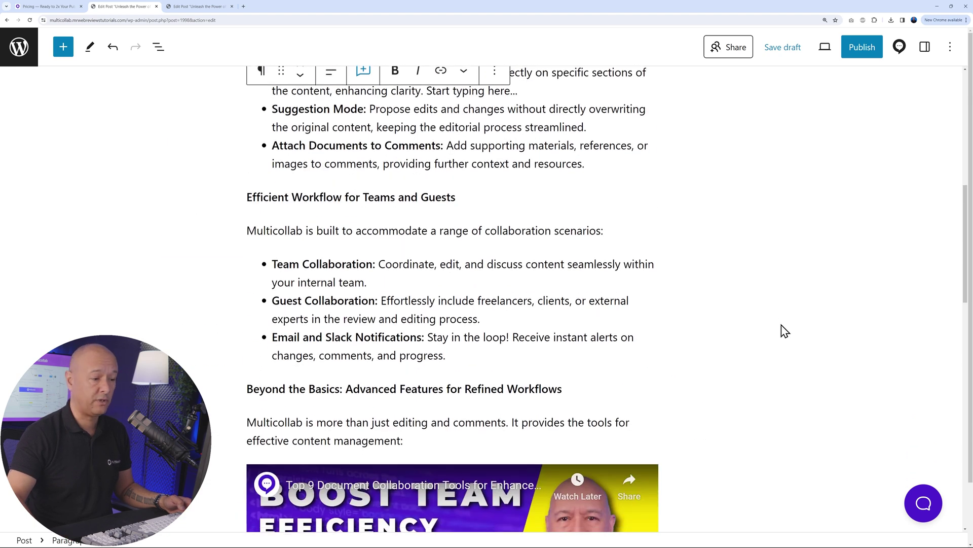
{"action": "scroll", "coordinate": [766, 330], "scroll_direction": "down", "scroll_amount": 1}
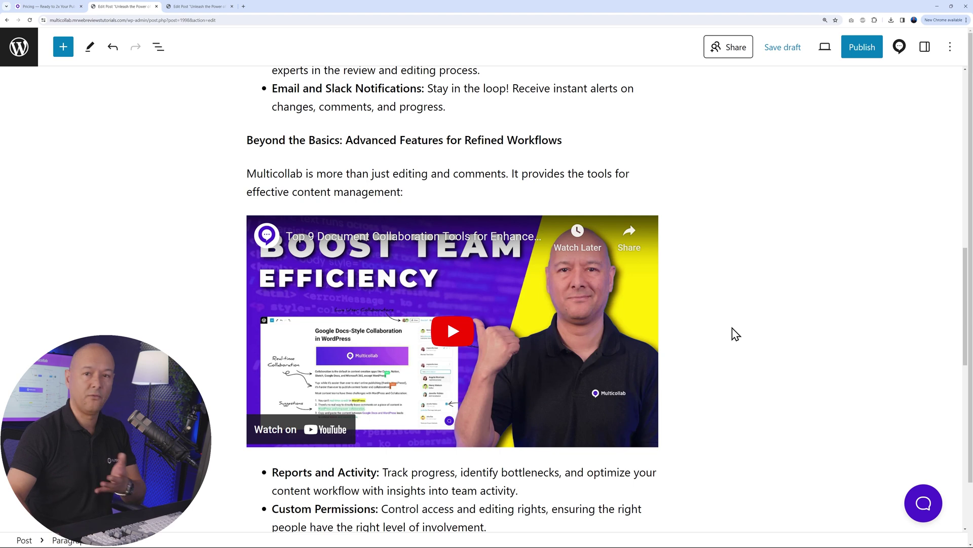
{"action": "left_click", "coordinate": [567, 311]}
{"action": "left_click", "coordinate": [385, 206]}
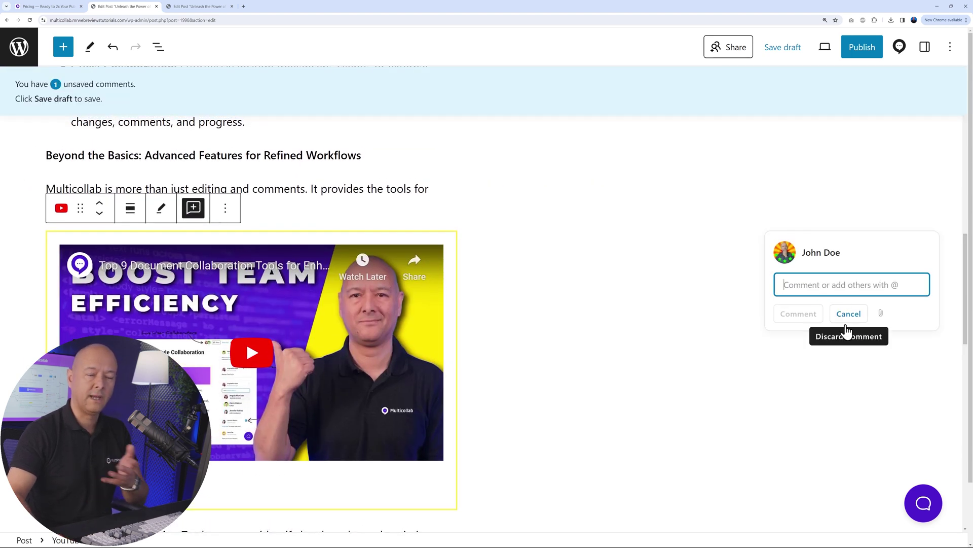
{"action": "left_click", "coordinate": [849, 315]}
{"action": "scroll", "coordinate": [637, 330], "scroll_direction": "down", "scroll_amount": 7}
{"action": "scroll", "coordinate": [709, 327], "scroll_direction": "down", "scroll_amount": 1}
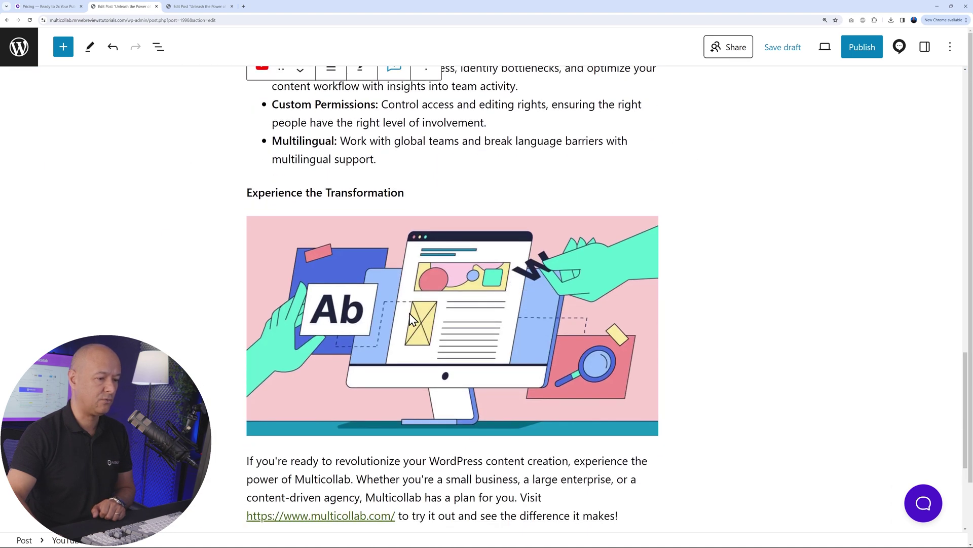
{"action": "left_click", "coordinate": [489, 343]}
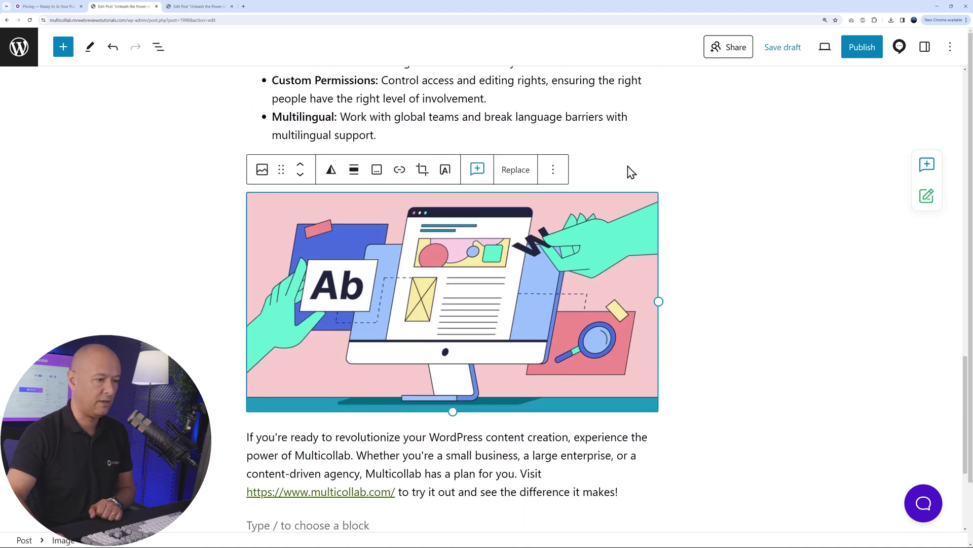
{"action": "left_click", "coordinate": [488, 173]}
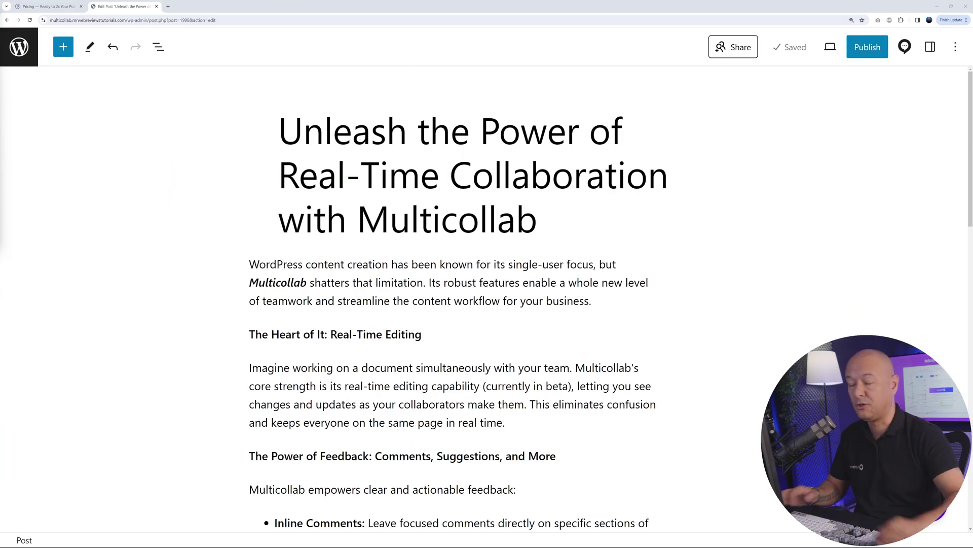
- Select the Efficient Workflow for Teams and Guests heading and start a comment mentioning a teammate
{"action": "scroll", "coordinate": [610, 333], "scroll_direction": "down", "scroll_amount": 8}
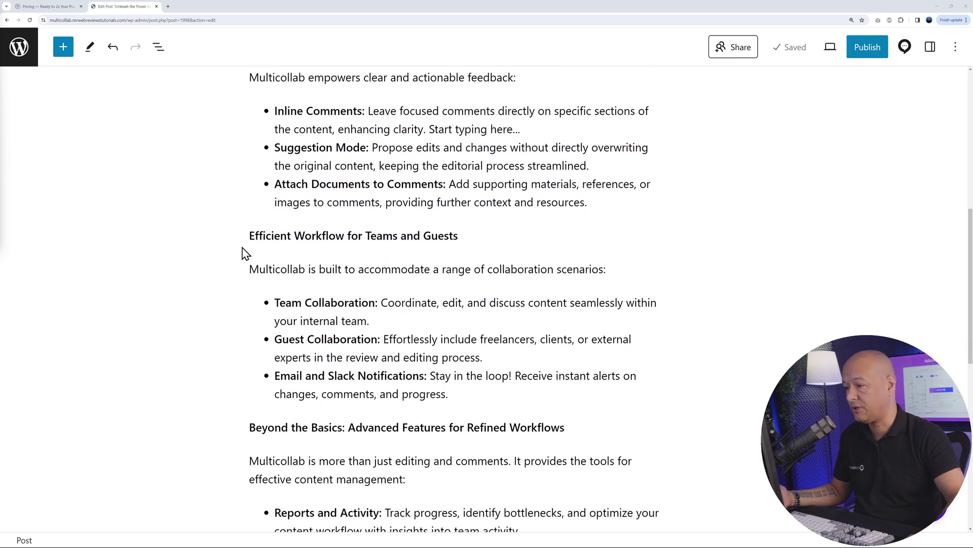
{"action": "mouse_move", "coordinate": [396, 286]}
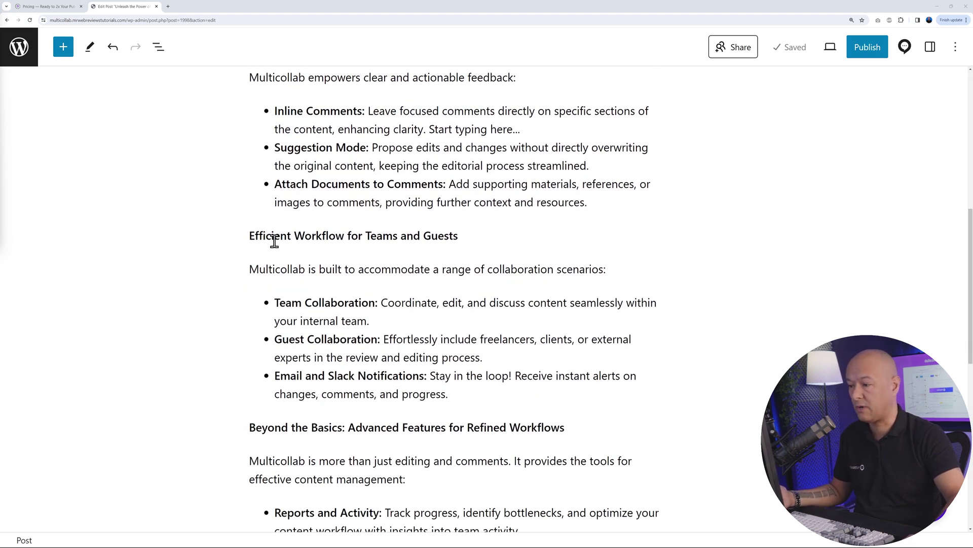
{"action": "left_click_drag", "start_coordinate": [249, 236], "coordinate": [458, 236]}
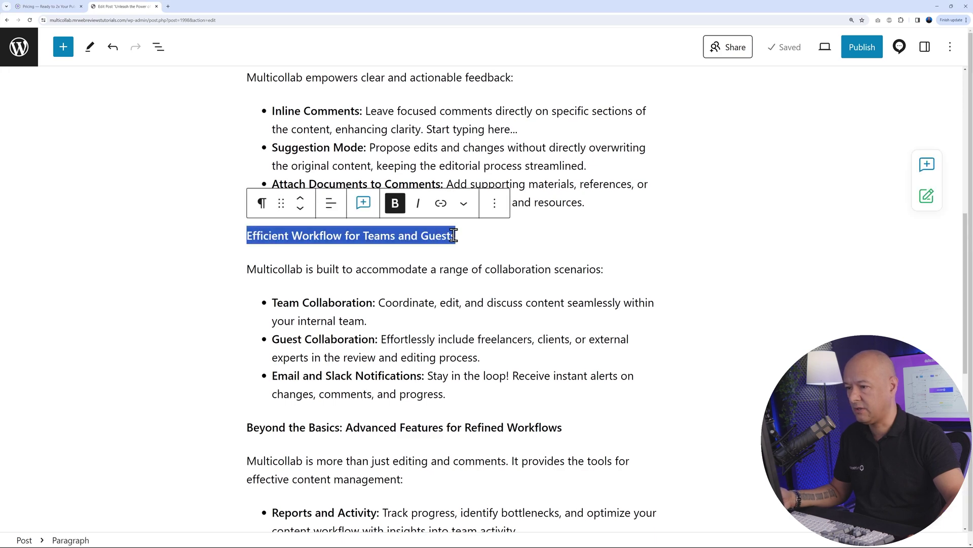
{"action": "left_click", "coordinate": [365, 203]}
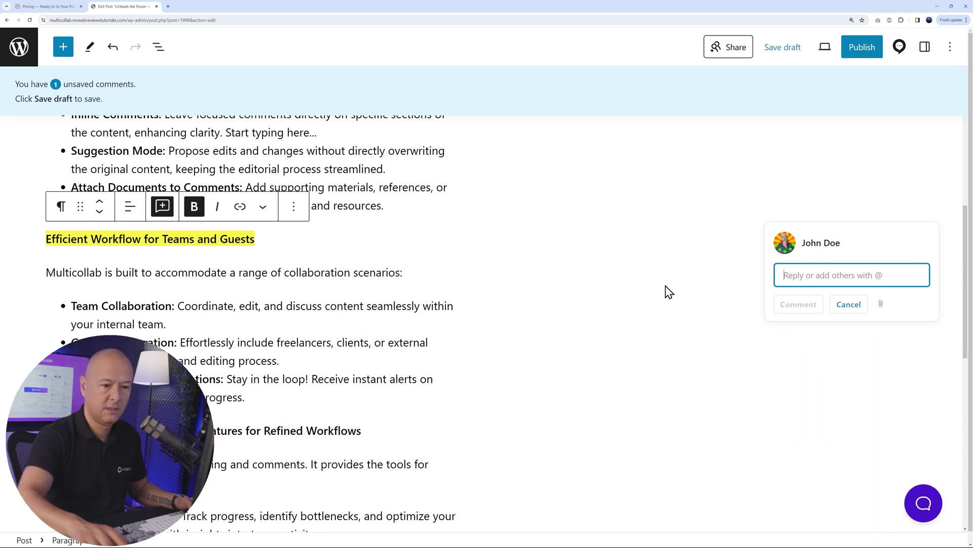
{"action": "type", "text": "@david"}
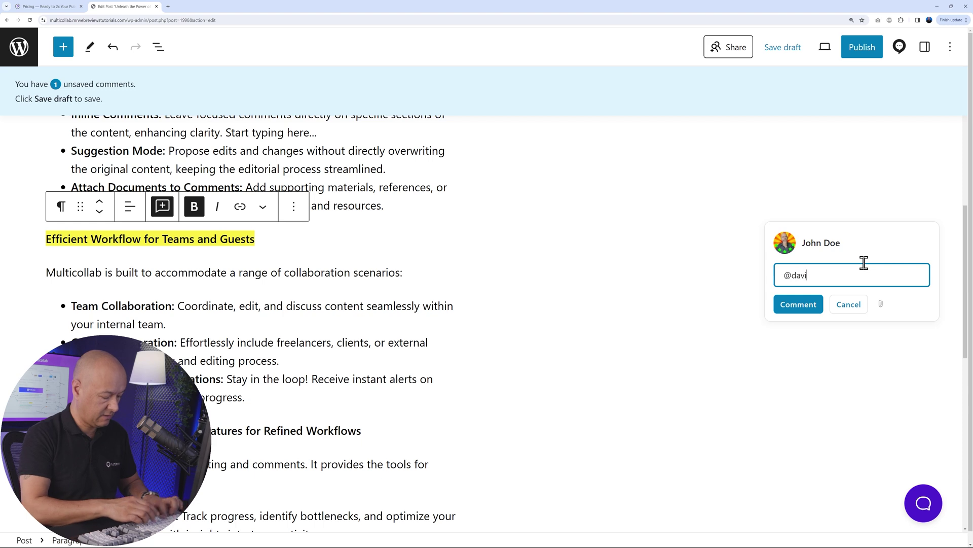
{"action": "left_click", "coordinate": [832, 304]}
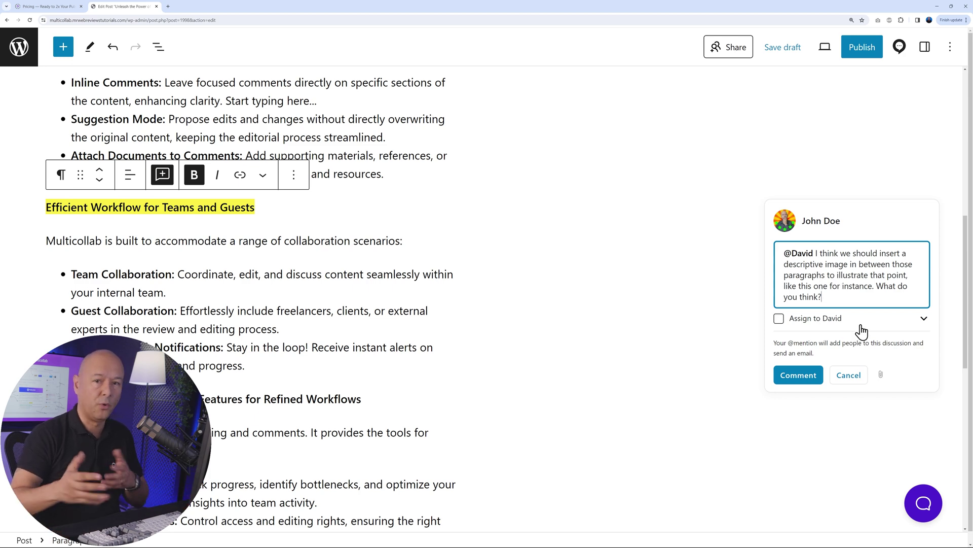
- Attach design-category.jpg to the comment and post it
{"action": "left_click", "coordinate": [882, 377]}
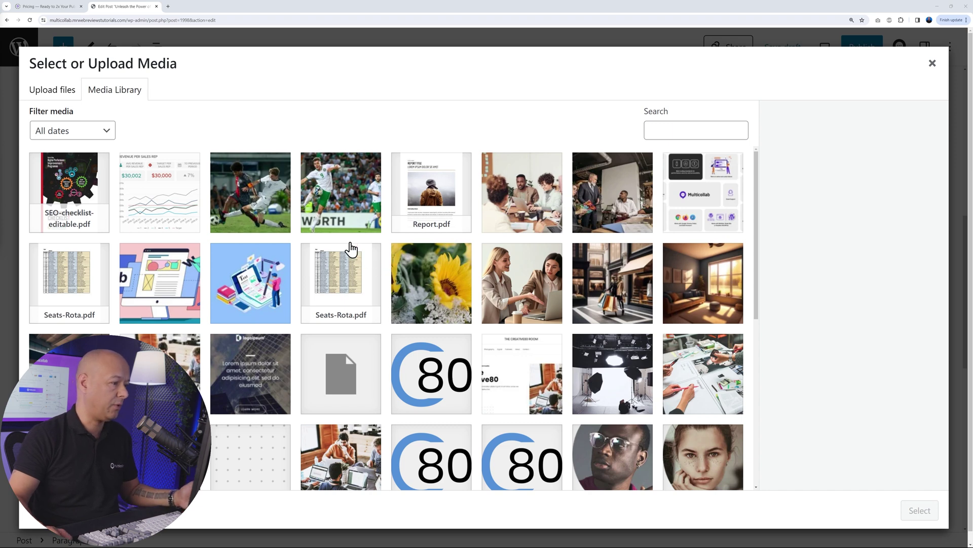
{"action": "left_click", "coordinate": [702, 376]}
{"action": "left_click", "coordinate": [919, 512]}
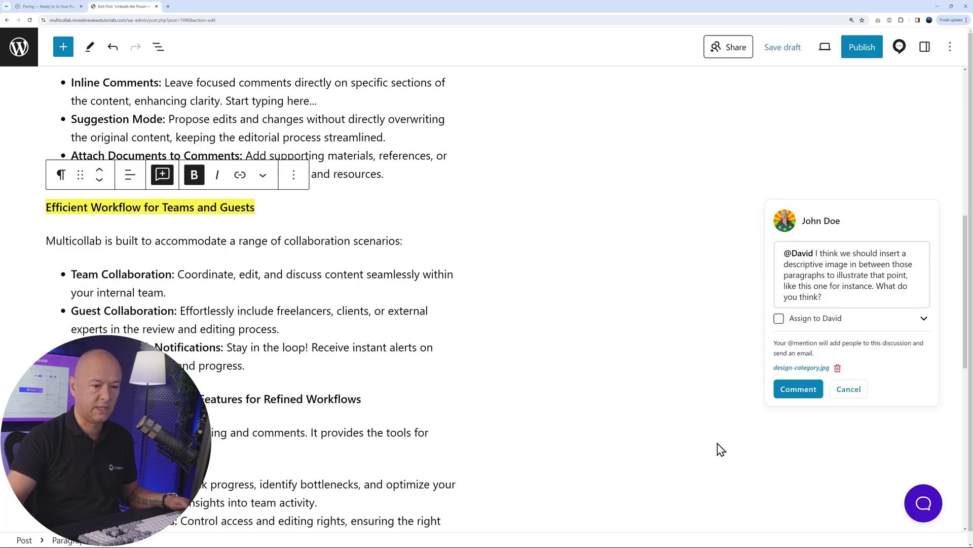
{"action": "left_click", "coordinate": [788, 398]}
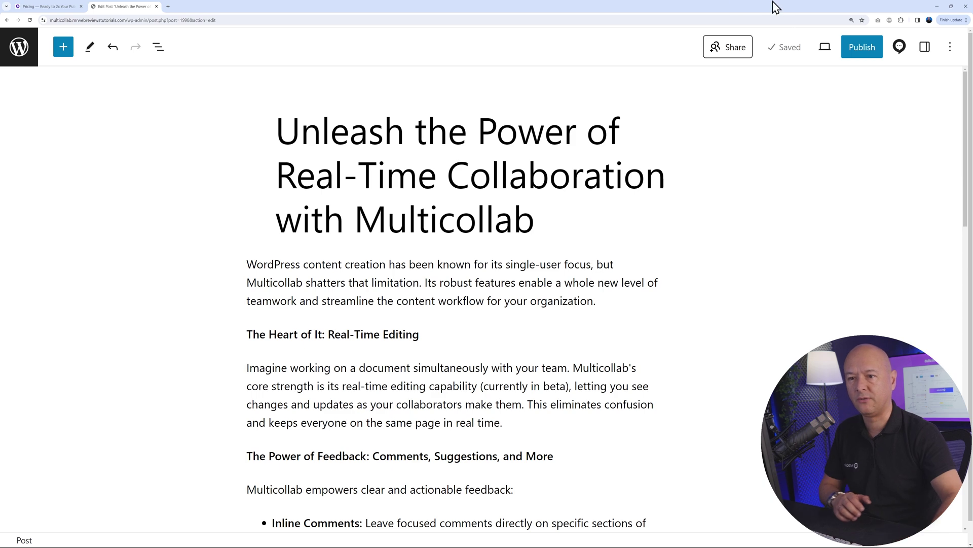
- Turn on suggestion mode in the Multicollab settings and dismiss its notice
{"action": "left_click", "coordinate": [898, 48]}
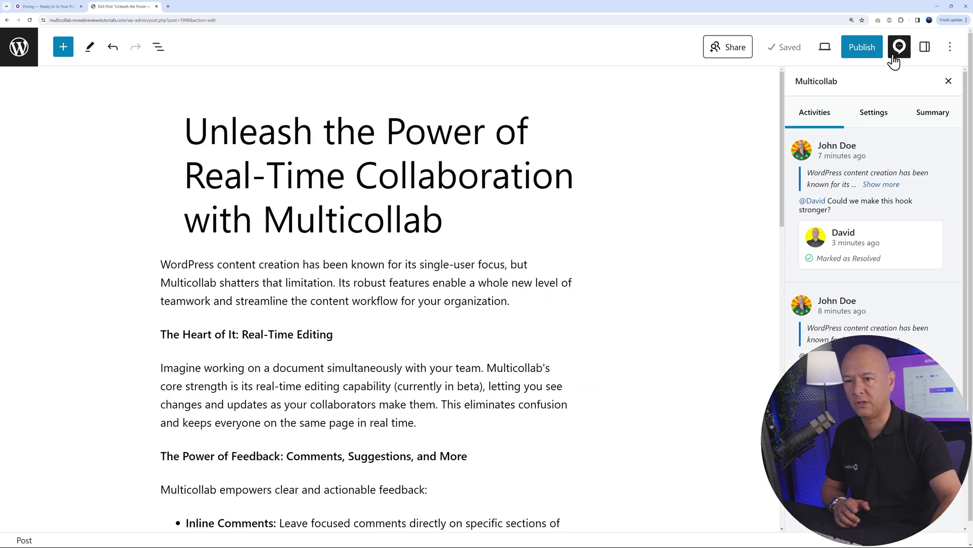
{"action": "left_click", "coordinate": [886, 117]}
{"action": "left_click", "coordinate": [806, 144]}
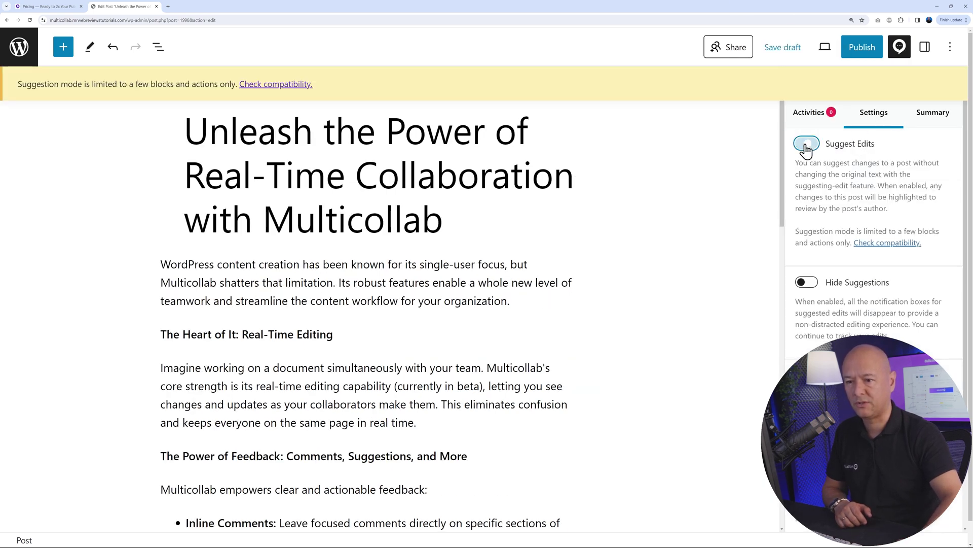
{"action": "left_click", "coordinate": [899, 56]}
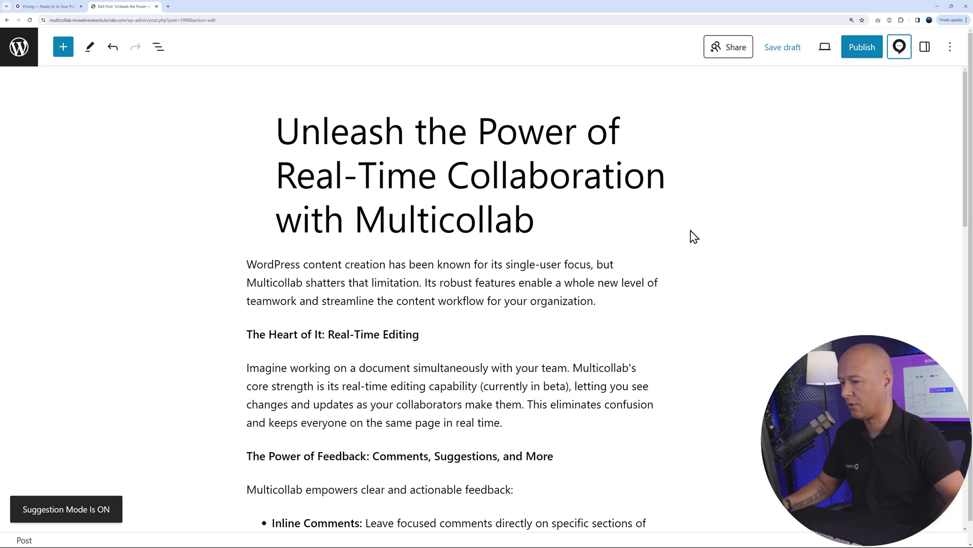
{"action": "left_click", "coordinate": [751, 315]}
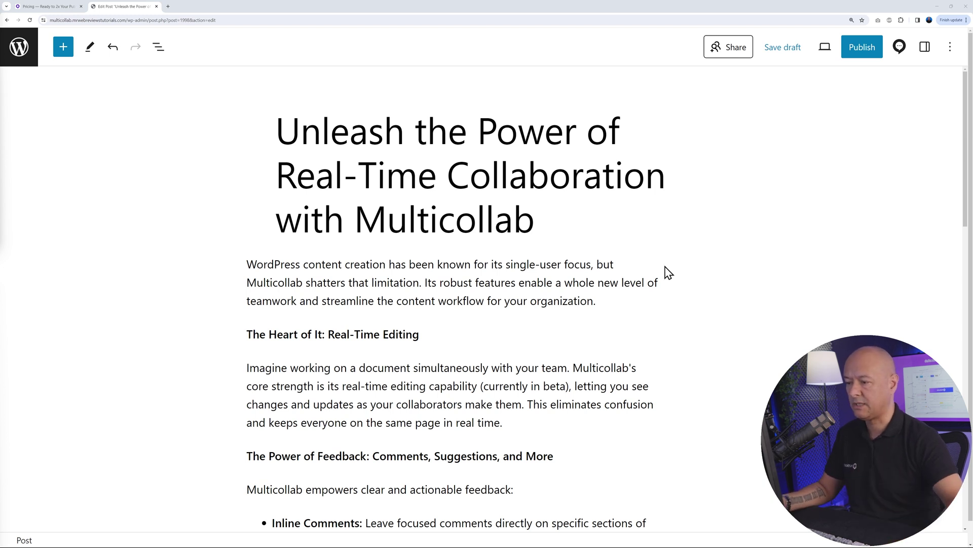
- Suggest bold italic for 'Multicollab' in the opening paragraph and accept the change
{"action": "left_click_drag", "start_coordinate": [247, 285], "coordinate": [303, 283]}
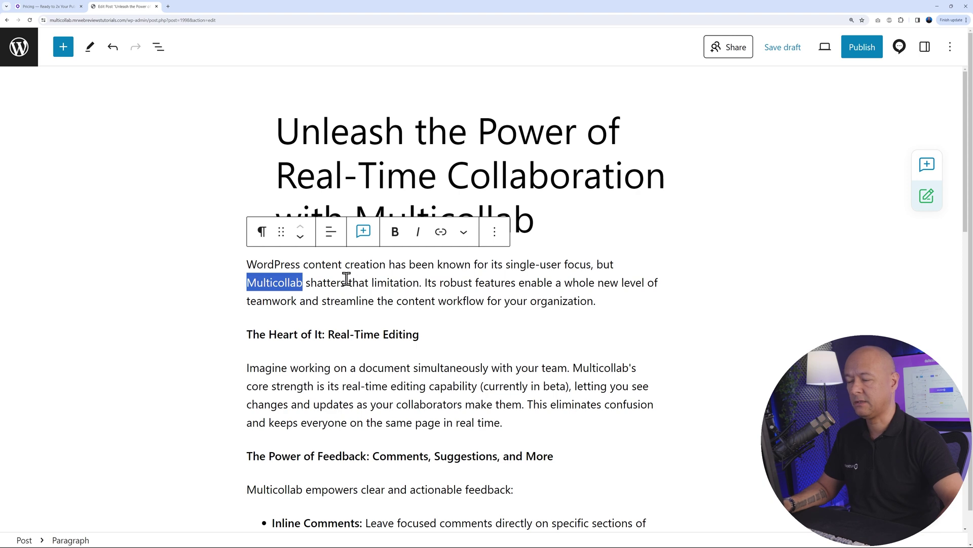
{"action": "left_click", "coordinate": [399, 239]}
{"action": "left_click", "coordinate": [217, 232]}
{"action": "scroll", "coordinate": [216, 230], "scroll_direction": "down", "scroll_amount": 1}
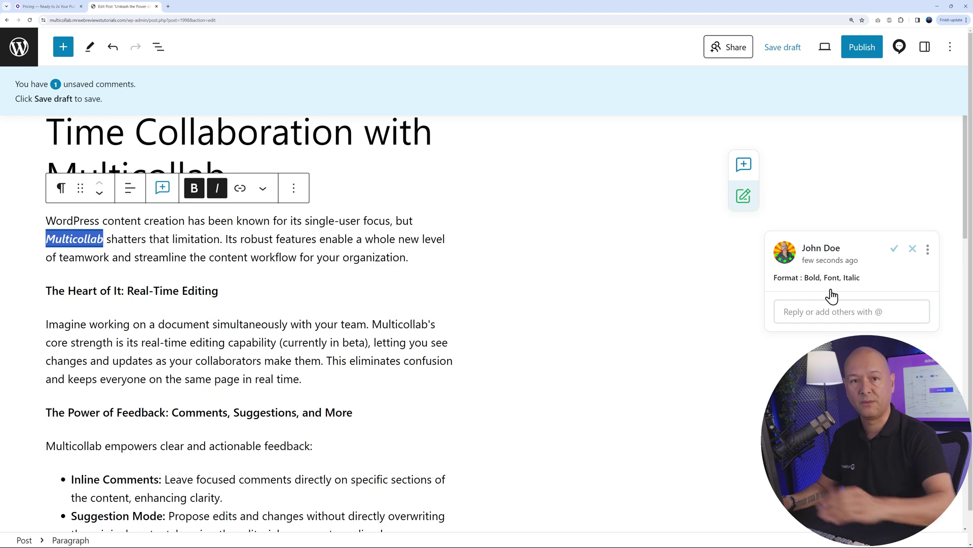
{"action": "left_click", "coordinate": [886, 253]}
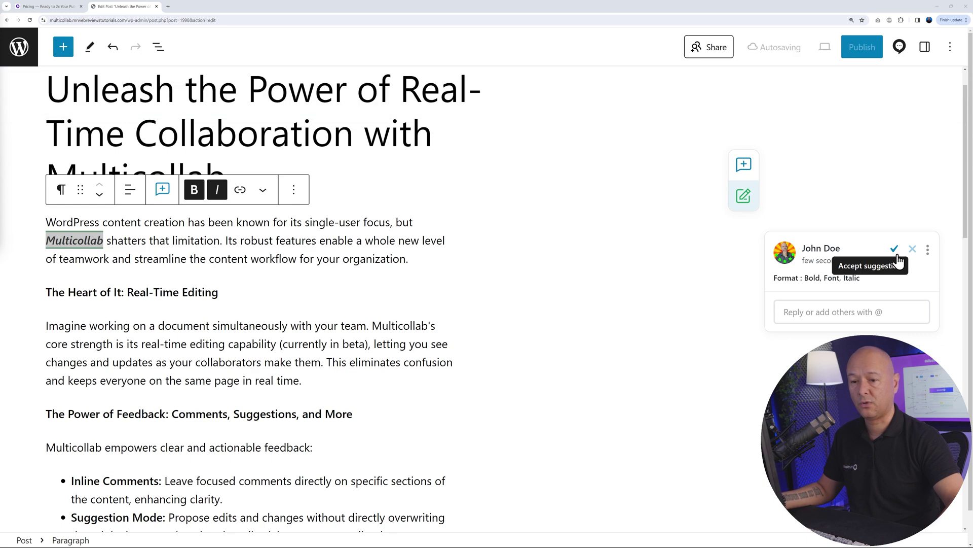
{"action": "left_click", "coordinate": [895, 251]}
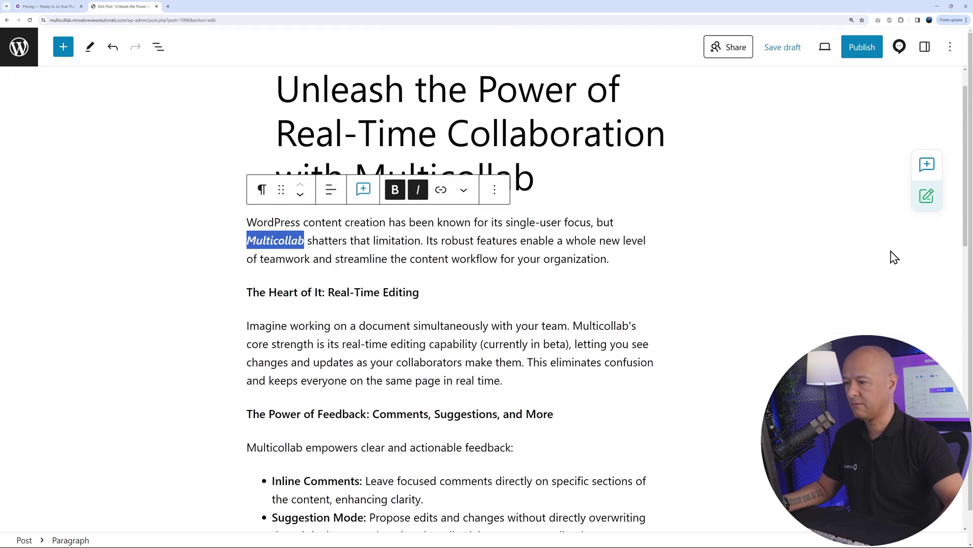
{"action": "left_click", "coordinate": [621, 255]}
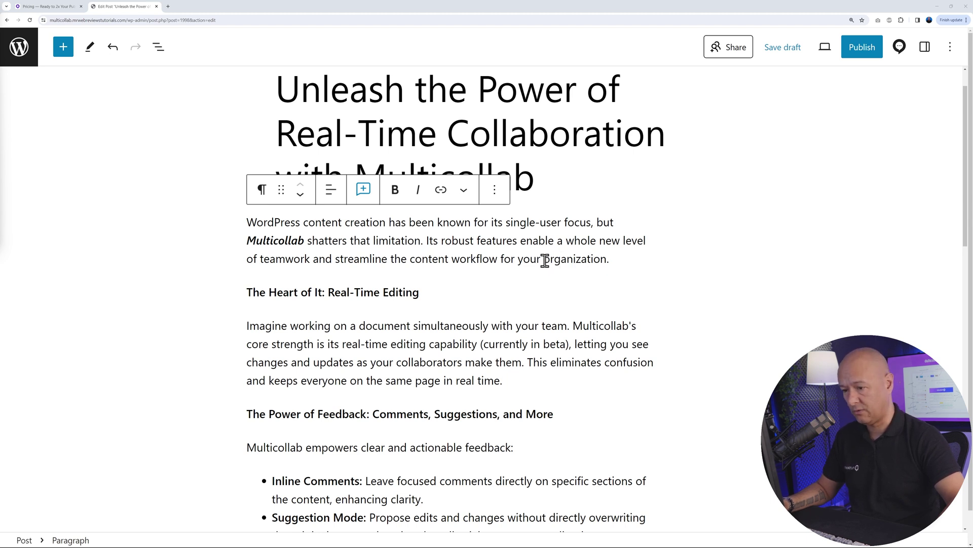
- Suggest replacing 'organization' with 'business' at the paragraph end and accept it
{"action": "left_click_drag", "start_coordinate": [544, 260], "coordinate": [589, 260]}
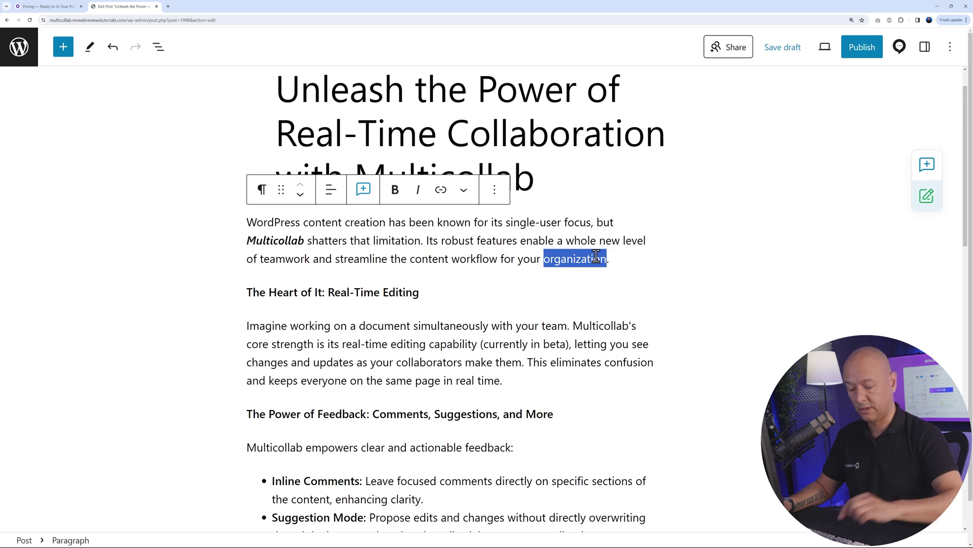
{"action": "key", "text": "BackSpace"}
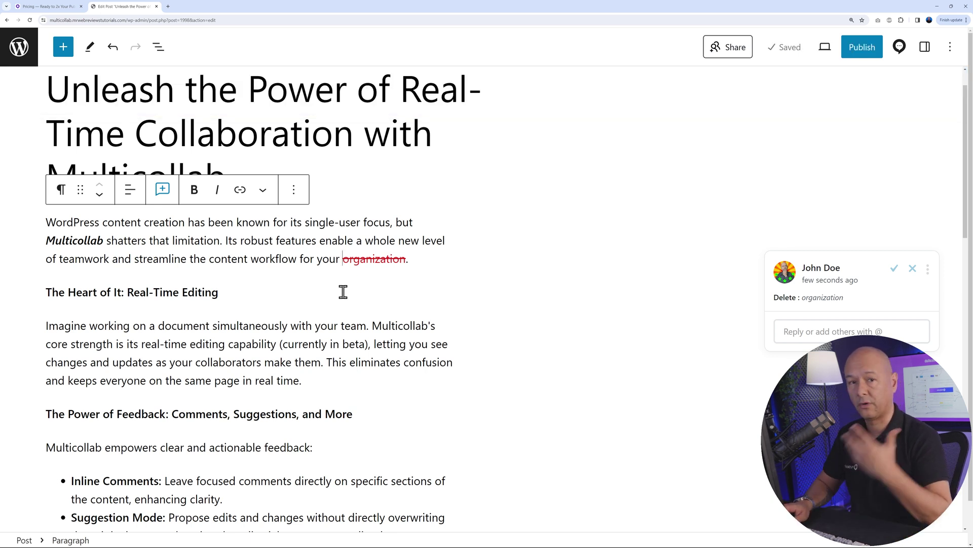
{"action": "type", "text": "business"}
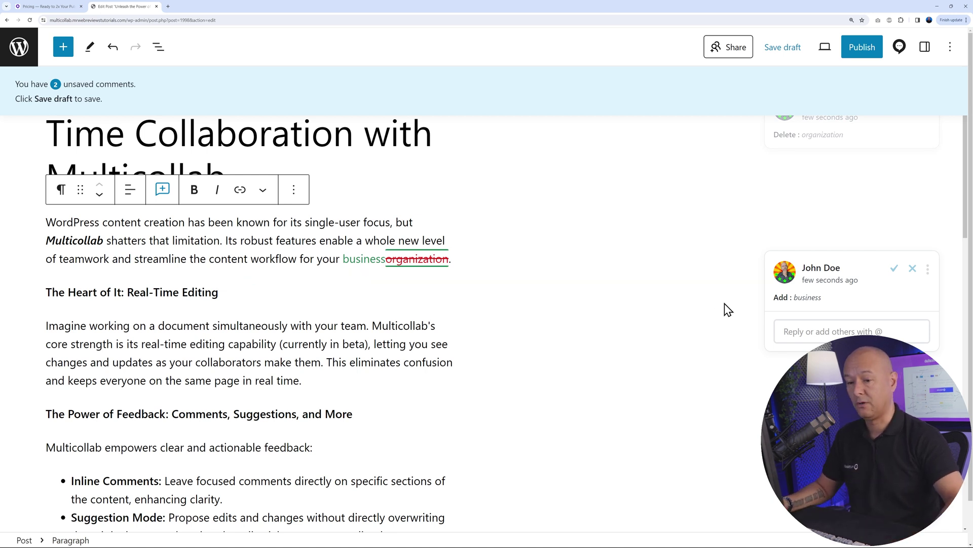
{"action": "left_click", "coordinate": [894, 272]}
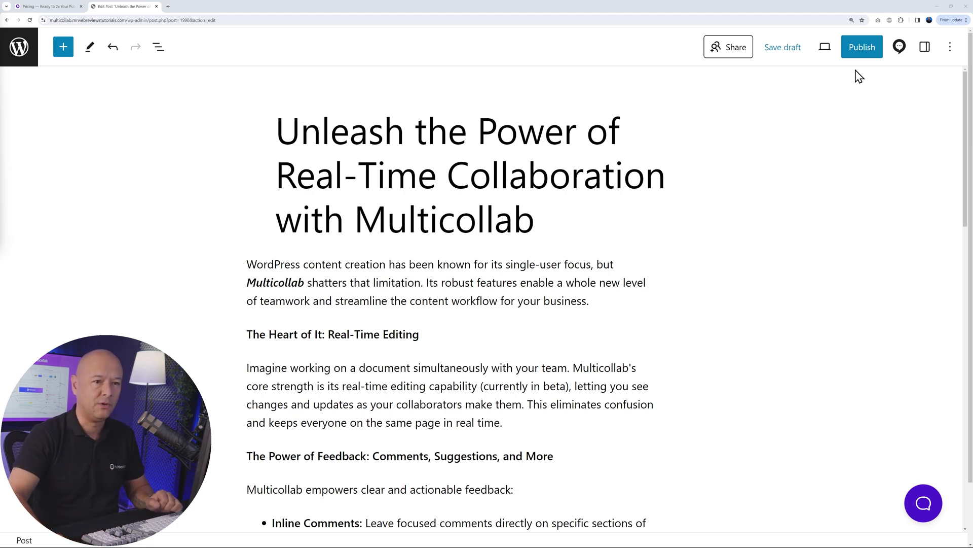
- Switch on Real-time Editing (Beta) in the Multicollab settings panel
{"action": "left_click", "coordinate": [901, 48]}
{"action": "left_click", "coordinate": [870, 112]}
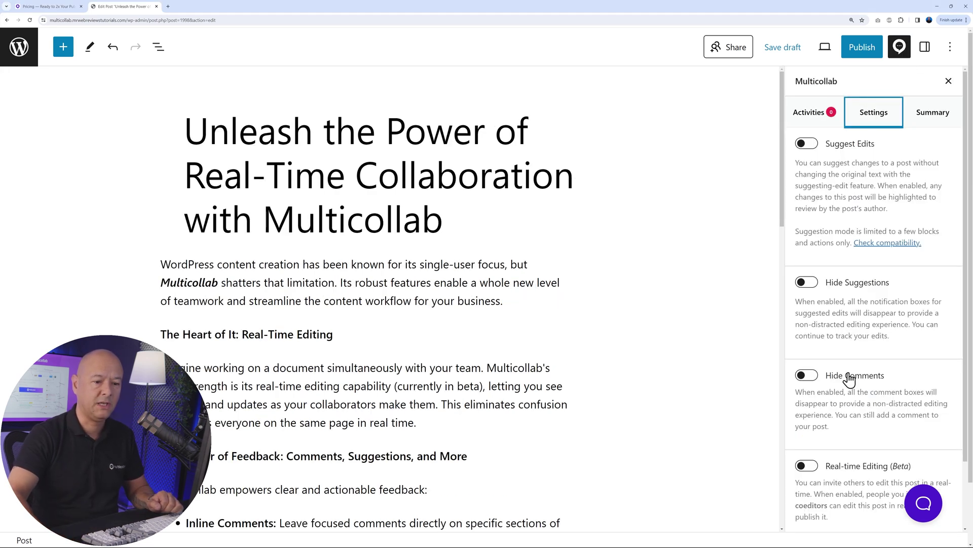
{"action": "left_click", "coordinate": [811, 466]}
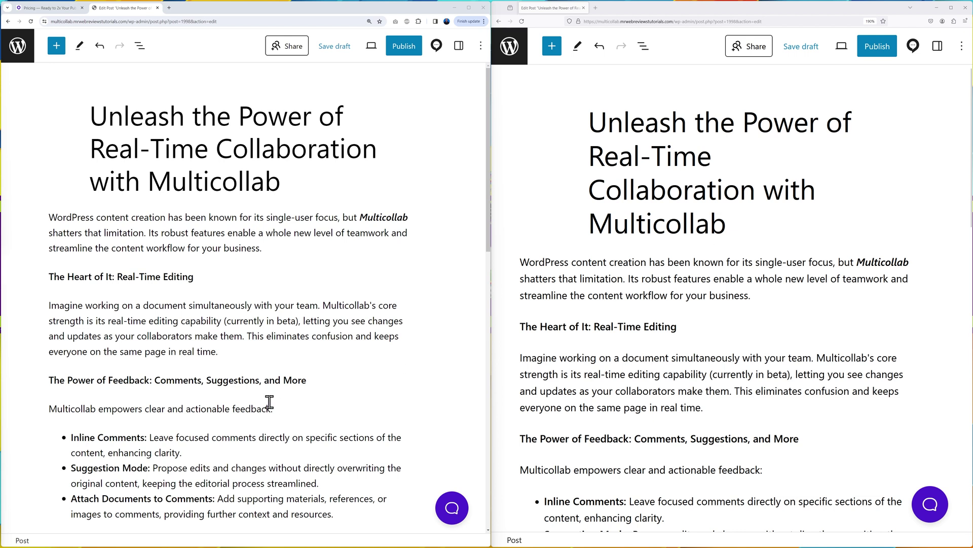
- Append 'Start typing here...' to the Inline Comments bullet, then check the collaborator list
{"action": "left_click", "coordinate": [51, 306]}
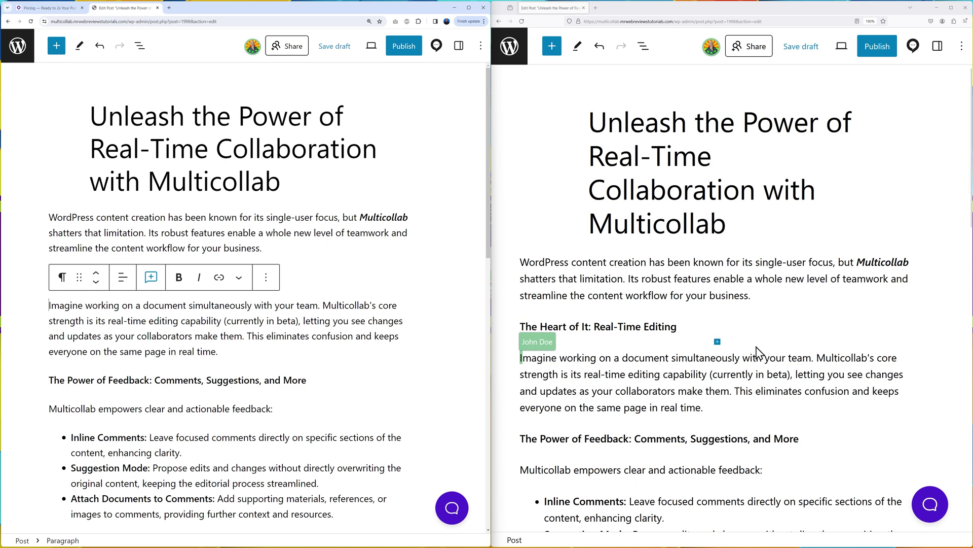
{"action": "scroll", "coordinate": [757, 351], "scroll_direction": "down", "scroll_amount": 3}
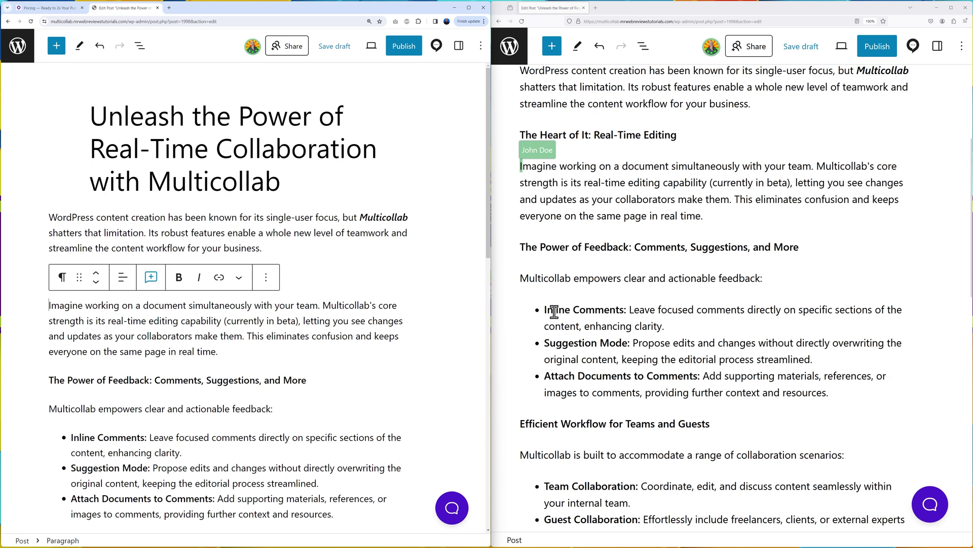
{"action": "left_click", "coordinate": [546, 311]}
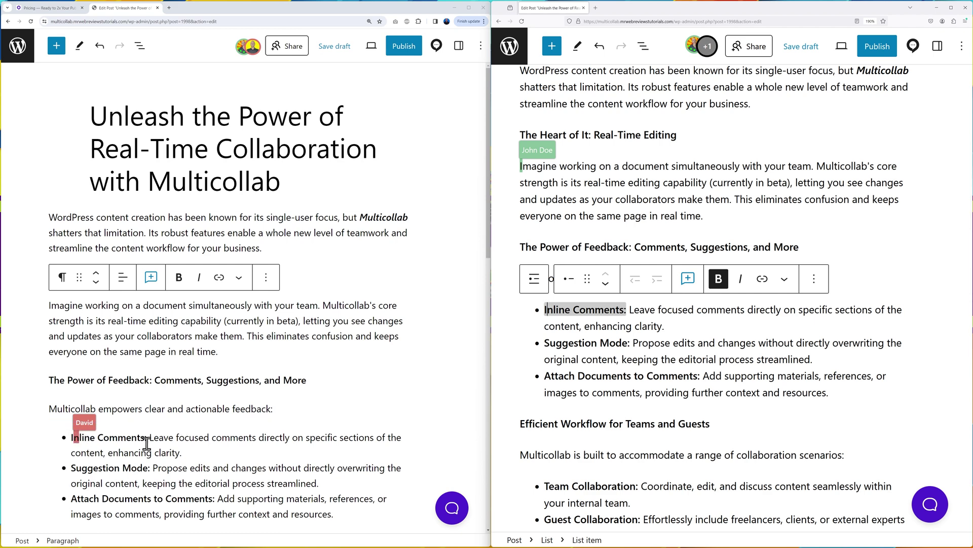
{"action": "left_click", "coordinate": [670, 327]}
{"action": "type", "text": "Star"}
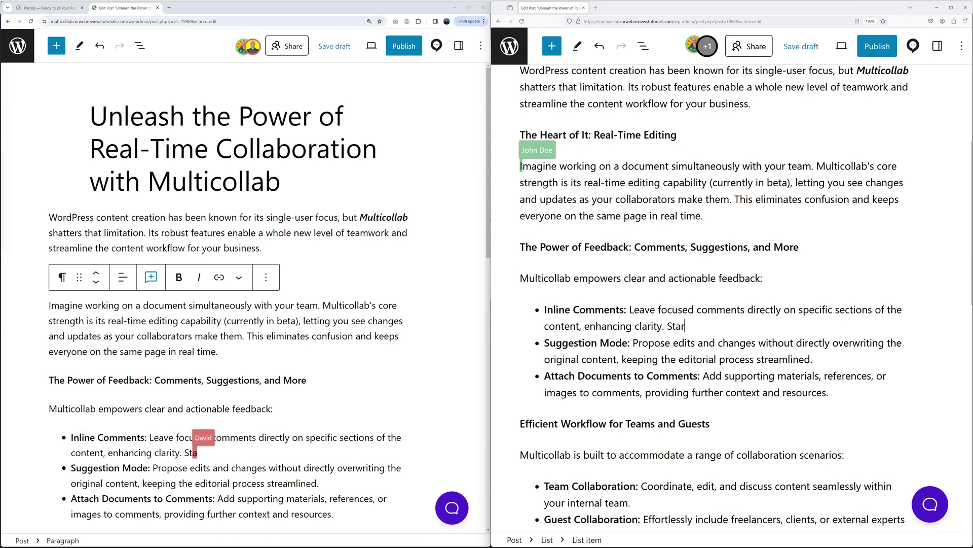
{"action": "type", "text": "t typing here"}
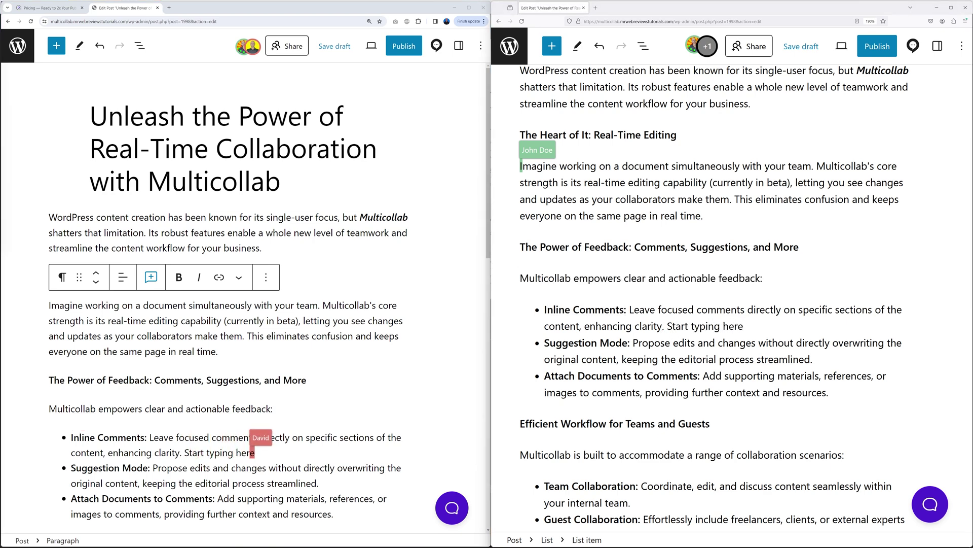
{"action": "type", "text": "..."}
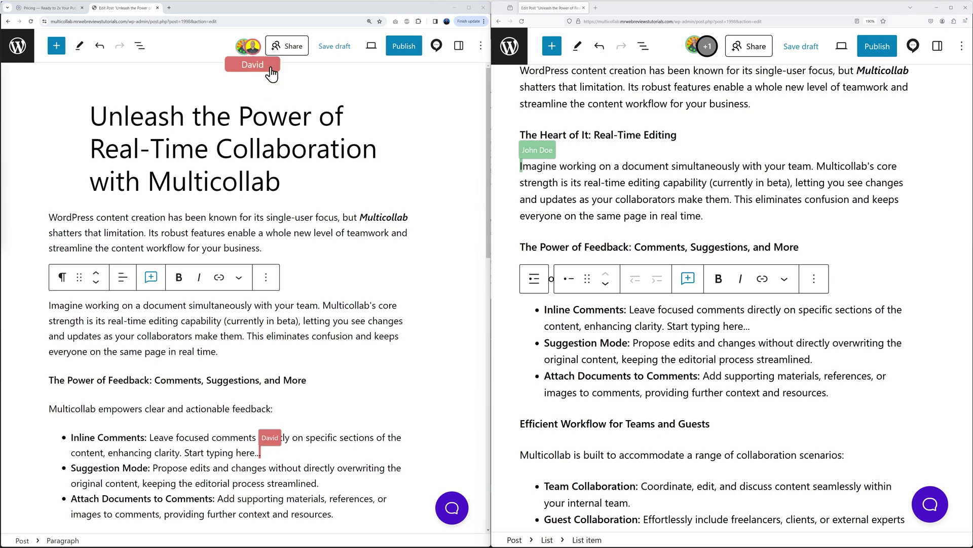
{"action": "left_click", "coordinate": [709, 48]}
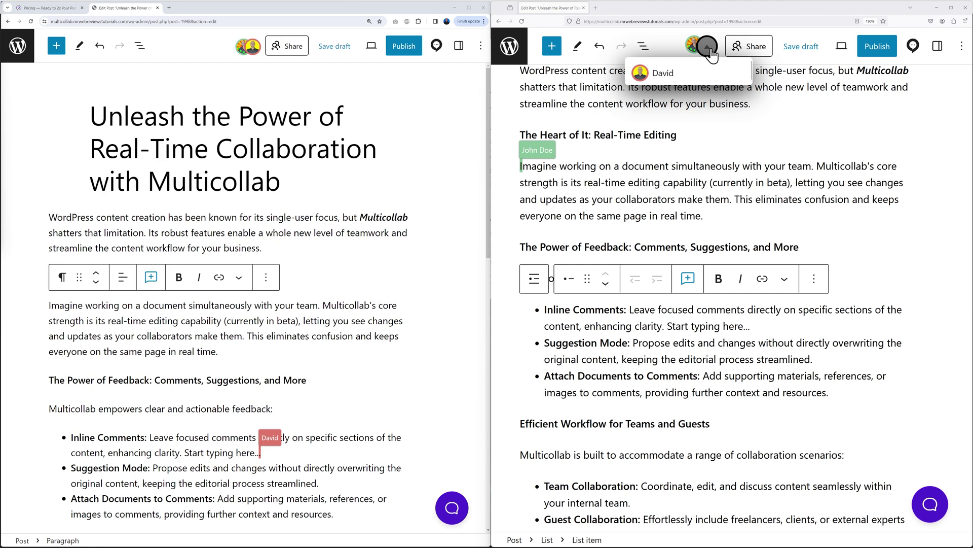
{"action": "left_click", "coordinate": [709, 48]}
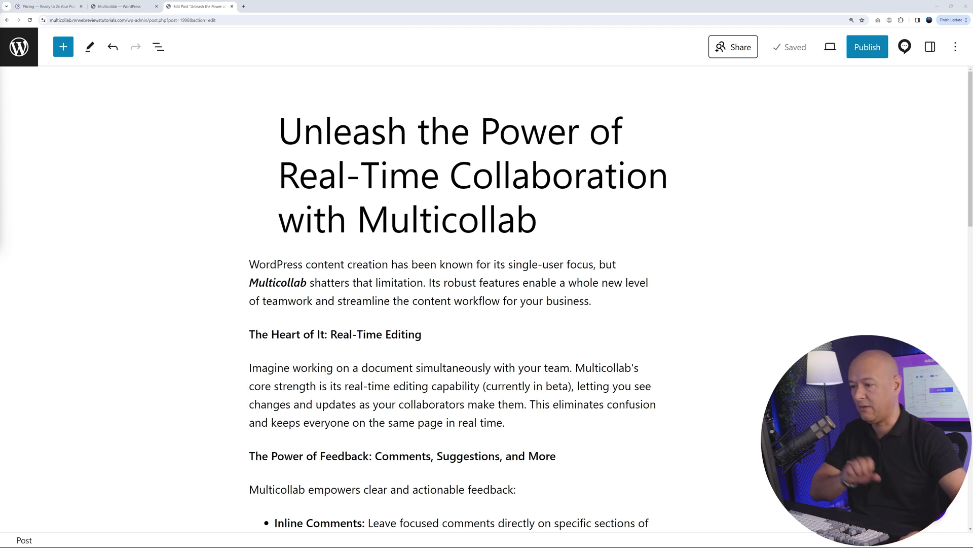
- Browse the post's activity history of resolved comments and accepted suggestions, then go to Latest Activity
{"action": "left_click", "coordinate": [905, 47]}
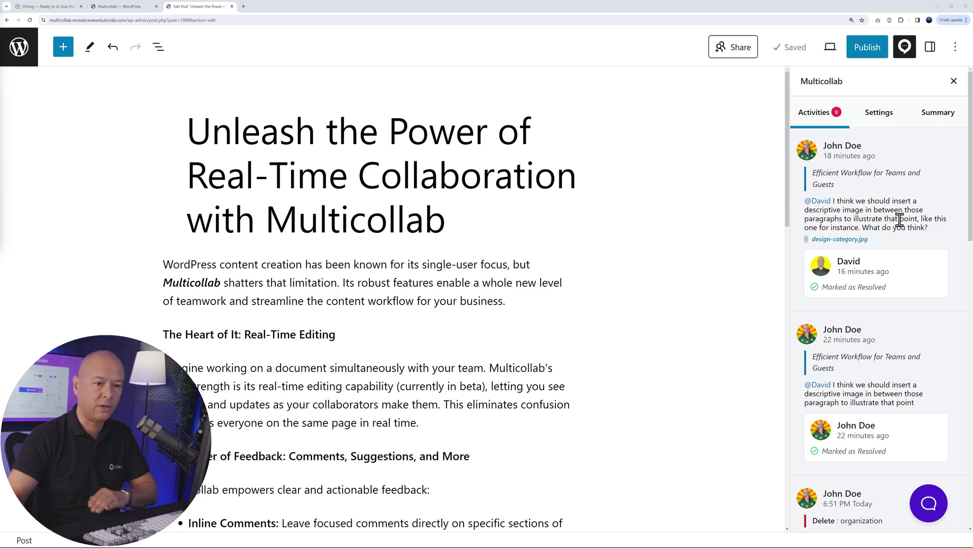
{"action": "scroll", "coordinate": [919, 238], "scroll_direction": "down", "scroll_amount": 2}
{"action": "scroll", "coordinate": [919, 238], "scroll_direction": "down", "scroll_amount": 10}
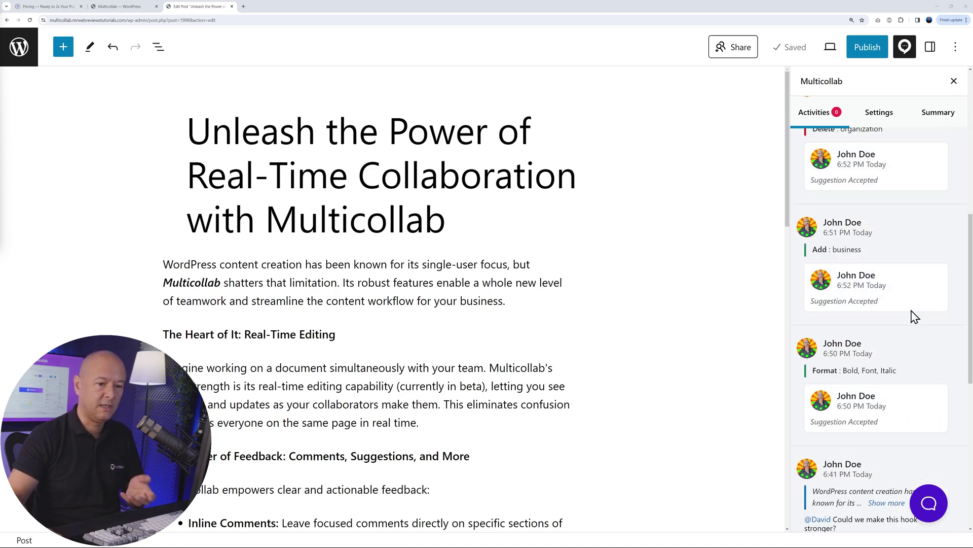
{"action": "scroll", "coordinate": [921, 331], "scroll_direction": "down", "scroll_amount": 3}
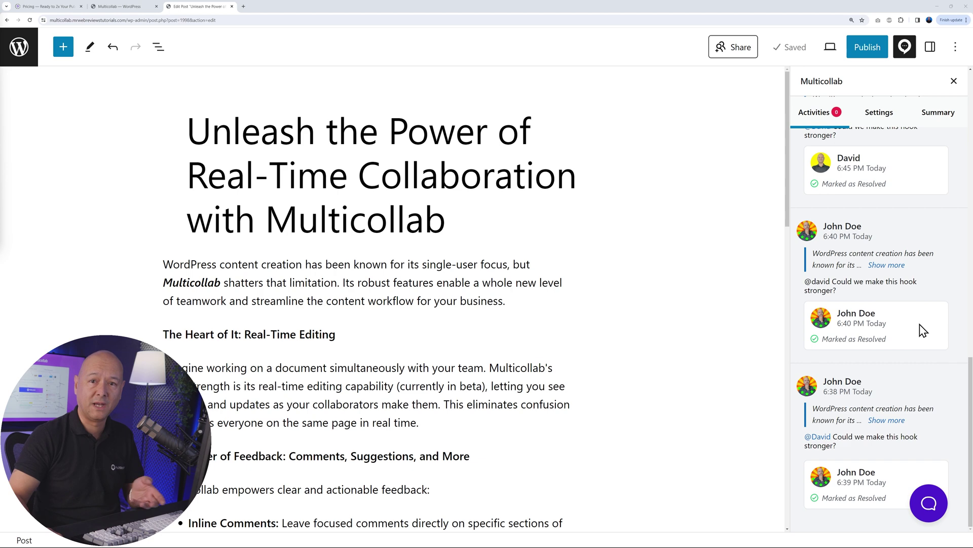
{"action": "scroll", "coordinate": [921, 331], "scroll_direction": "down", "scroll_amount": 5}
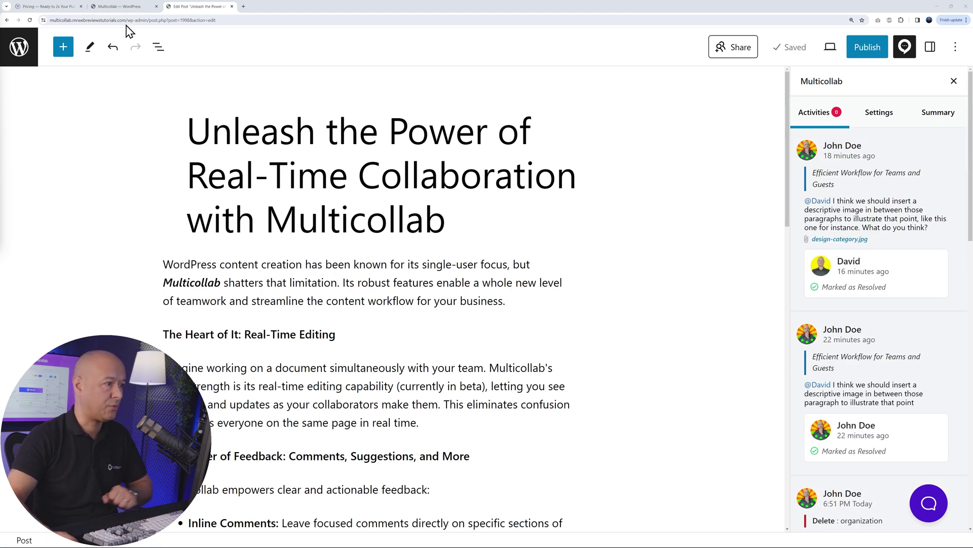
{"action": "left_click", "coordinate": [124, 6]}
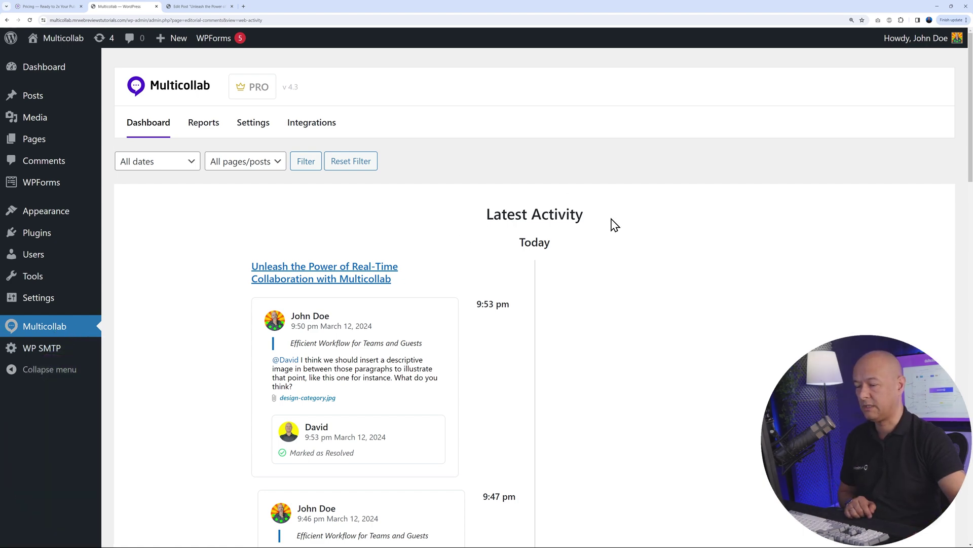
- Review the Reports table of 25 posts, including Real-Time Collaboration with 0 open and 5 resolved comments
{"action": "scroll", "coordinate": [575, 272], "scroll_direction": "down", "scroll_amount": 10}
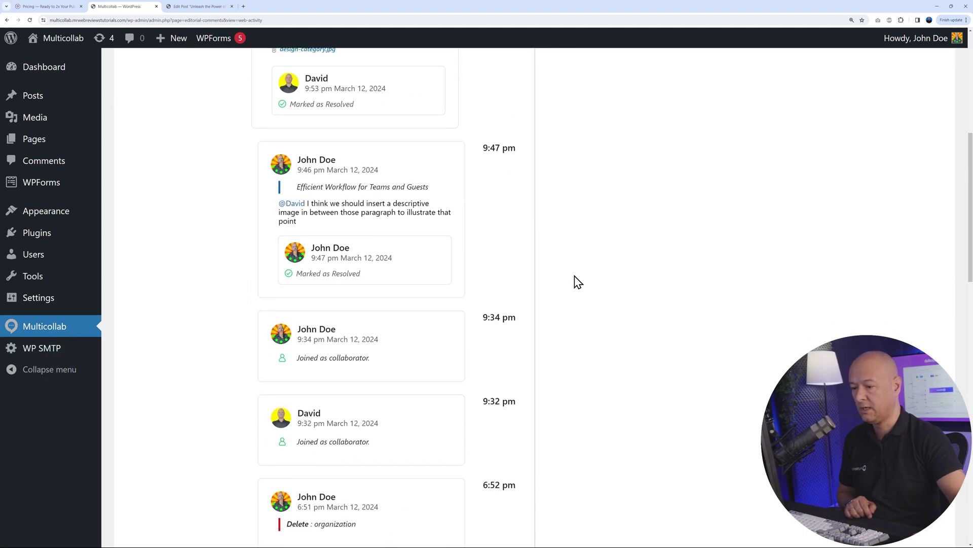
{"action": "scroll", "coordinate": [576, 280], "scroll_direction": "down", "scroll_amount": 2}
{"action": "scroll", "coordinate": [576, 281], "scroll_direction": "up", "scroll_amount": 12}
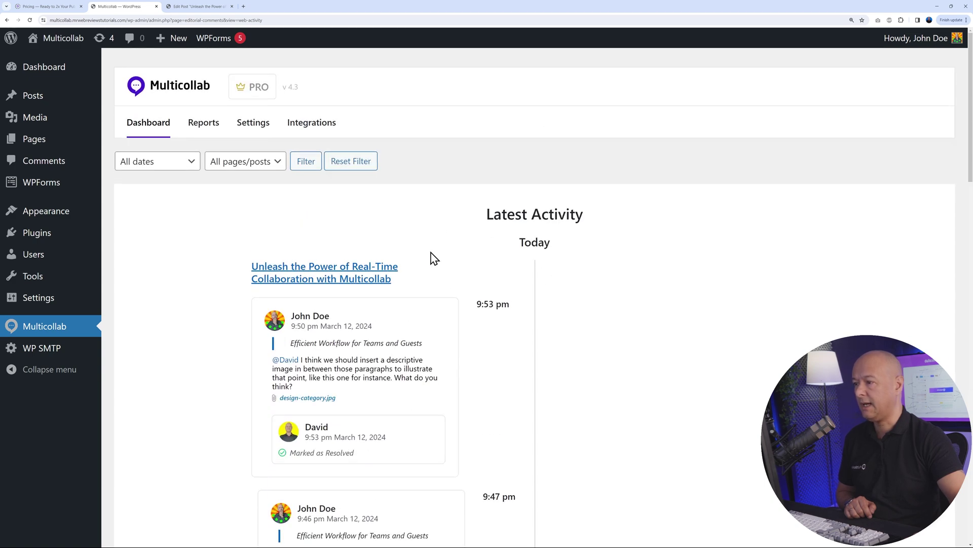
{"action": "left_click", "coordinate": [215, 130]}
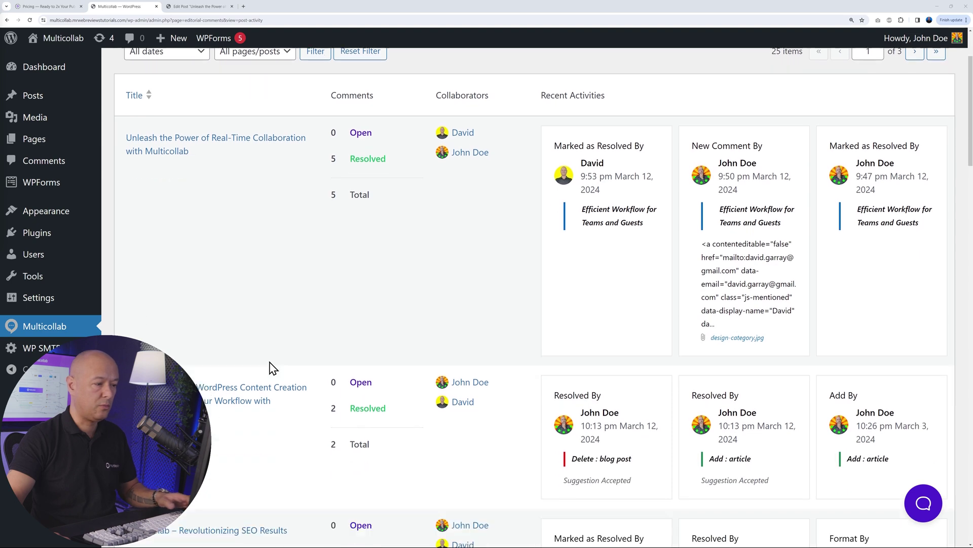
{"action": "scroll", "coordinate": [269, 368], "scroll_direction": "down", "scroll_amount": 2}
{"action": "scroll", "coordinate": [270, 369], "scroll_direction": "down", "scroll_amount": 4}
{"action": "scroll", "coordinate": [269, 369], "scroll_direction": "up", "scroll_amount": 8}
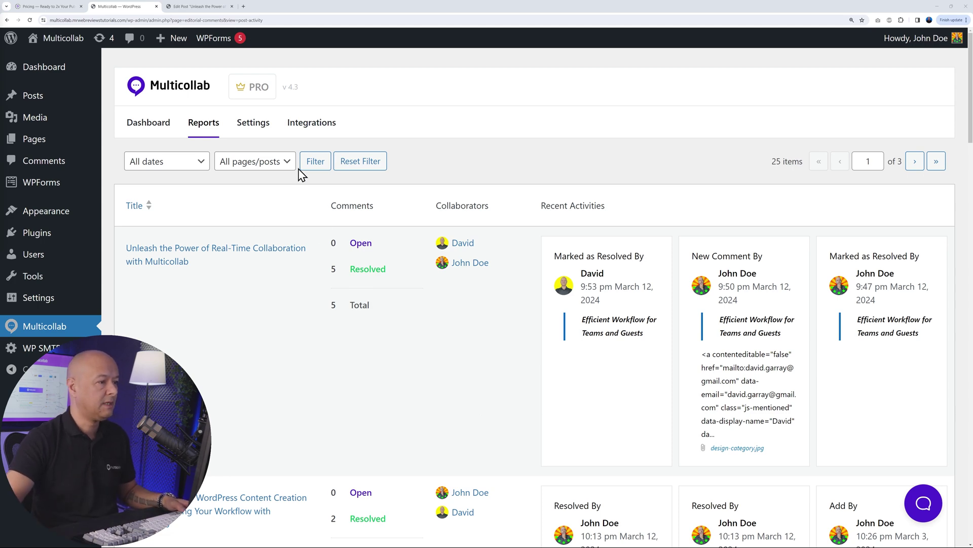
- Check the super-admin email notification setting for all new comments, then move to the Gmail inbox
{"action": "left_click", "coordinate": [254, 132]}
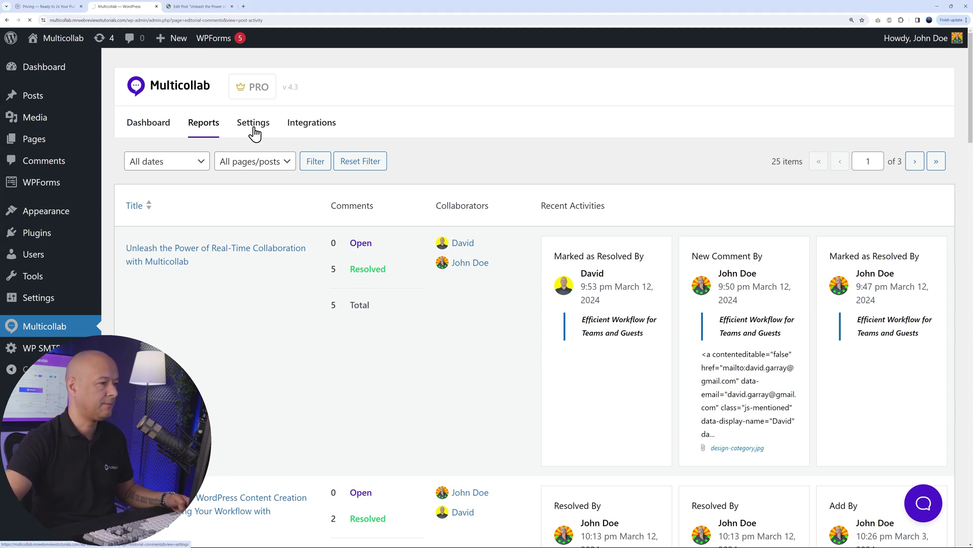
{"action": "scroll", "coordinate": [629, 376], "scroll_direction": "down", "scroll_amount": 4}
{"action": "scroll", "coordinate": [628, 375], "scroll_direction": "down", "scroll_amount": 3}
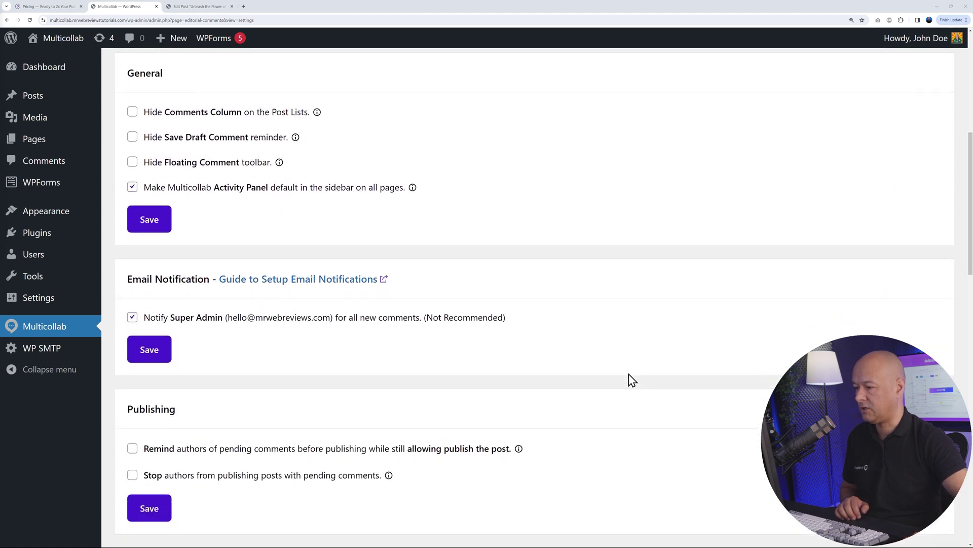
{"action": "scroll", "coordinate": [406, 290], "scroll_direction": "down", "scroll_amount": 1}
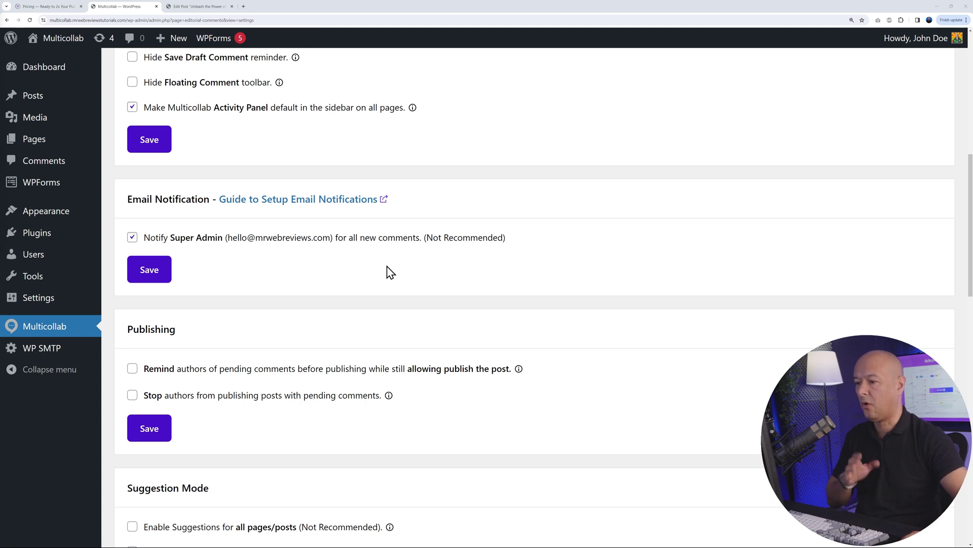
{"action": "key", "text": "alt+Tab"}
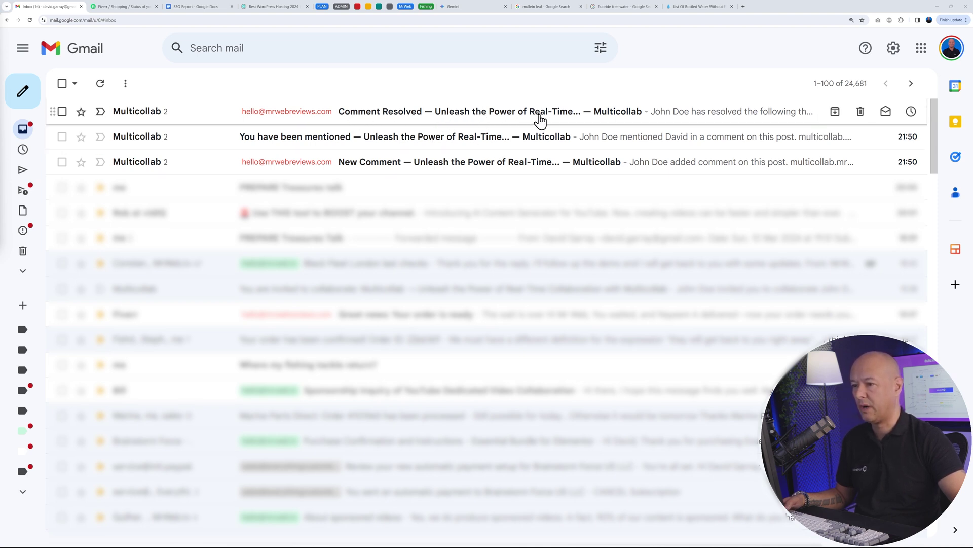
- Read the 'Comment Resolved' Multicollab notification email
{"action": "left_click", "coordinate": [419, 120]}
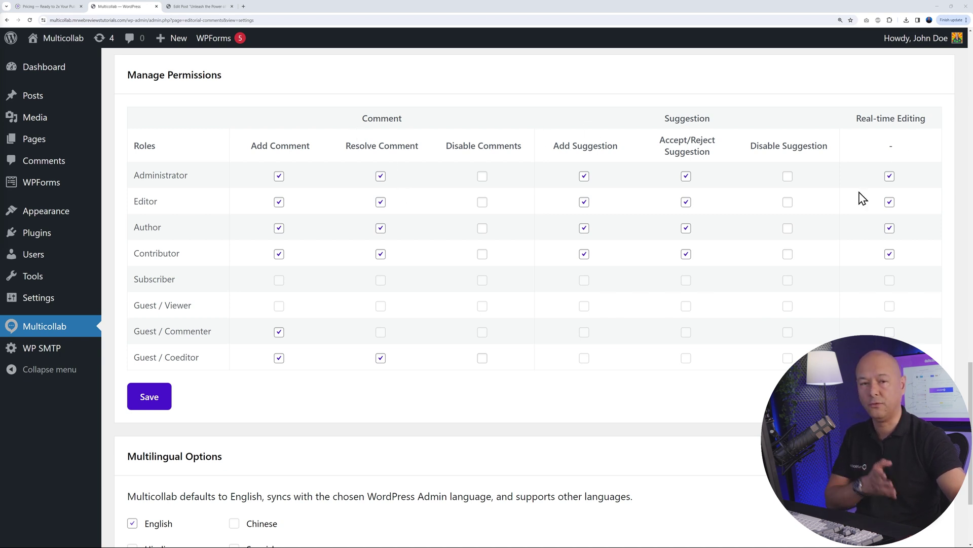
- Move from Manage Permissions to the Integrations page offering Slack Channel Notifications
{"action": "scroll", "coordinate": [780, 304], "scroll_direction": "down", "scroll_amount": 3}
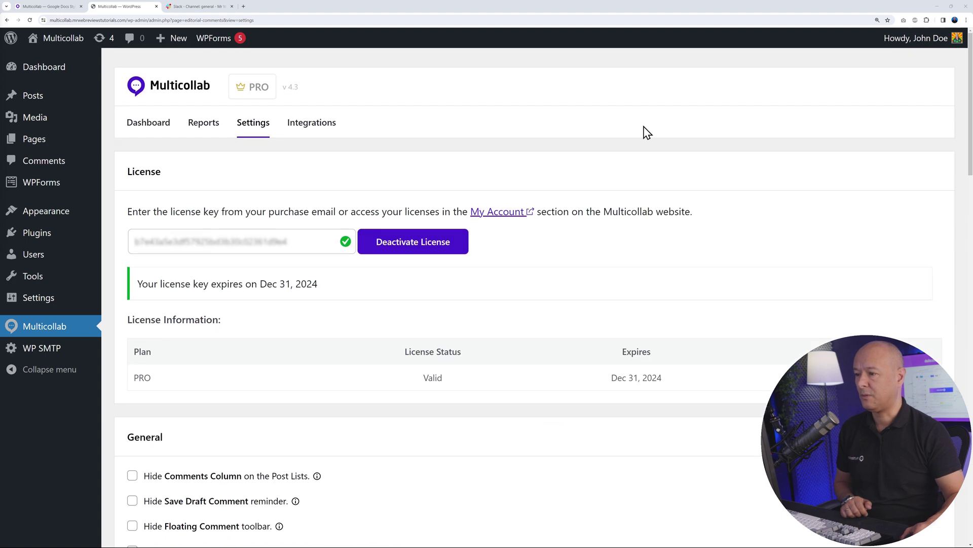
{"action": "left_click", "coordinate": [314, 136]}
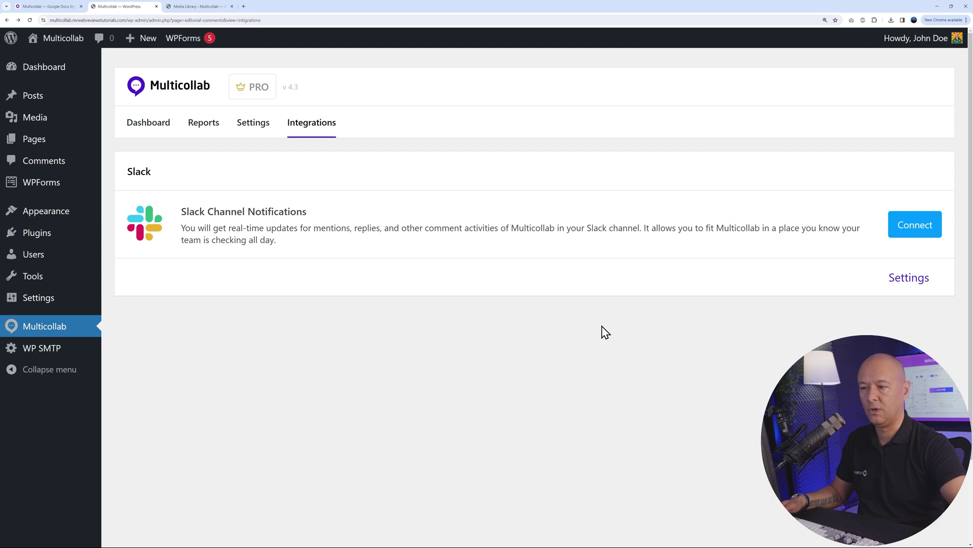
- Connect Slack notifications to the Mrwebreviews workspace, posting to the 'hello (you)' direct message
{"action": "left_click", "coordinate": [913, 234]}
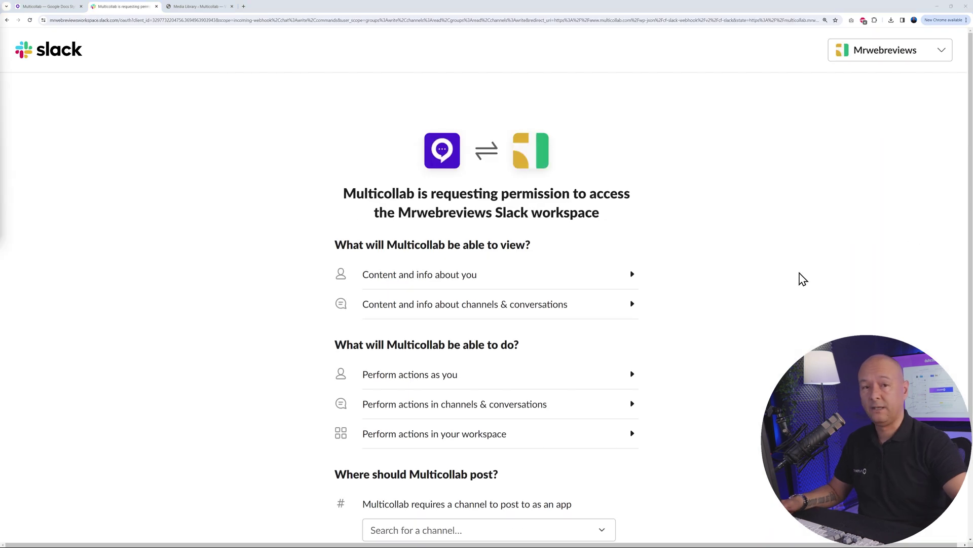
{"action": "left_click", "coordinate": [940, 55]}
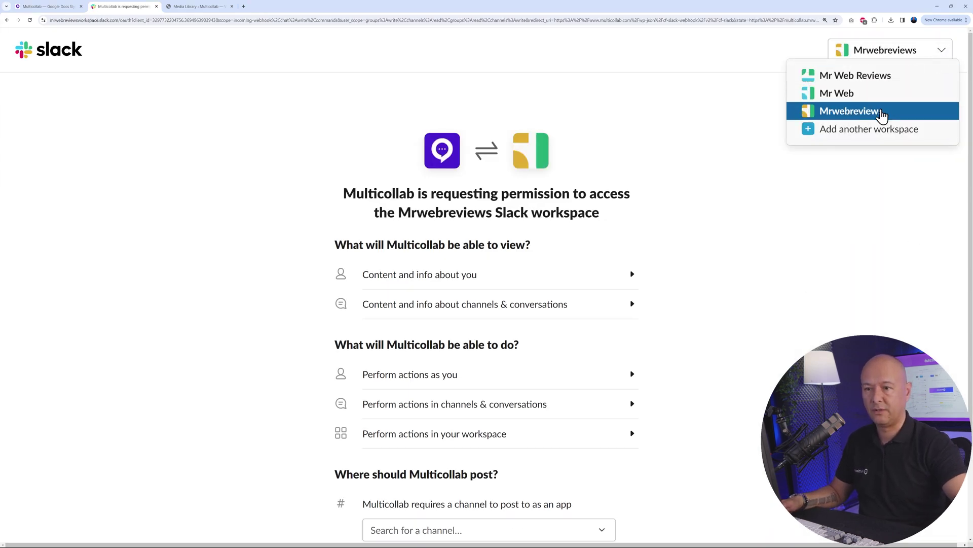
{"action": "key", "text": "Escape"}
{"action": "scroll", "coordinate": [741, 288], "scroll_direction": "down", "scroll_amount": 2}
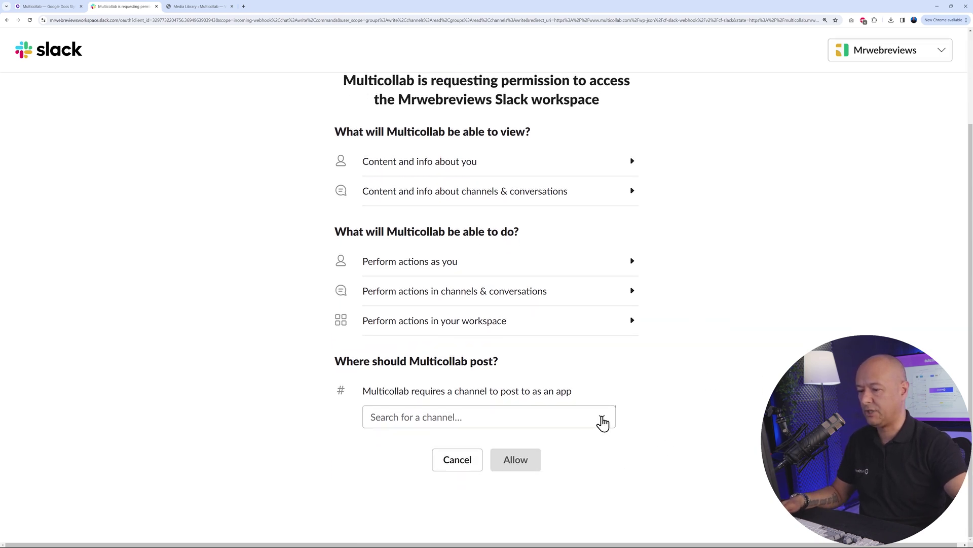
{"action": "left_click", "coordinate": [602, 421]}
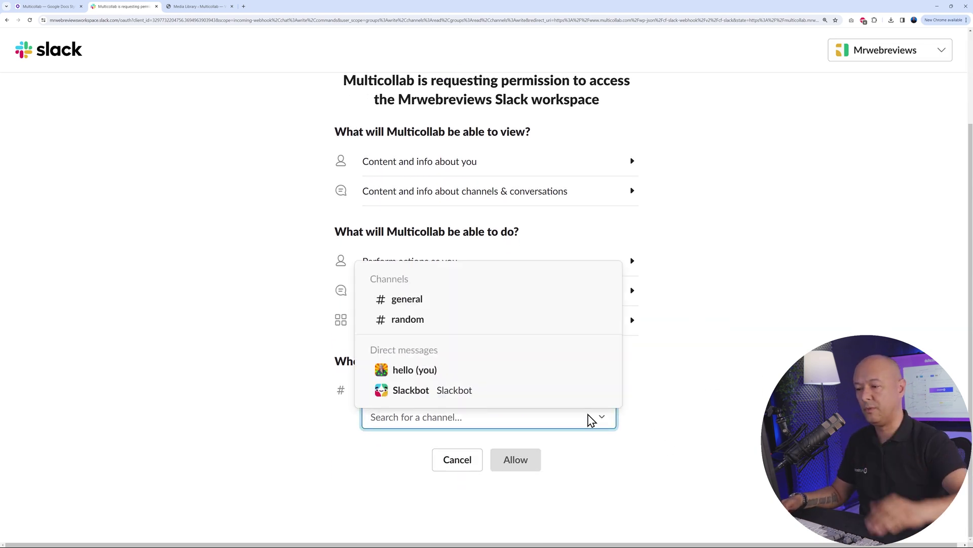
{"action": "left_click", "coordinate": [426, 374]}
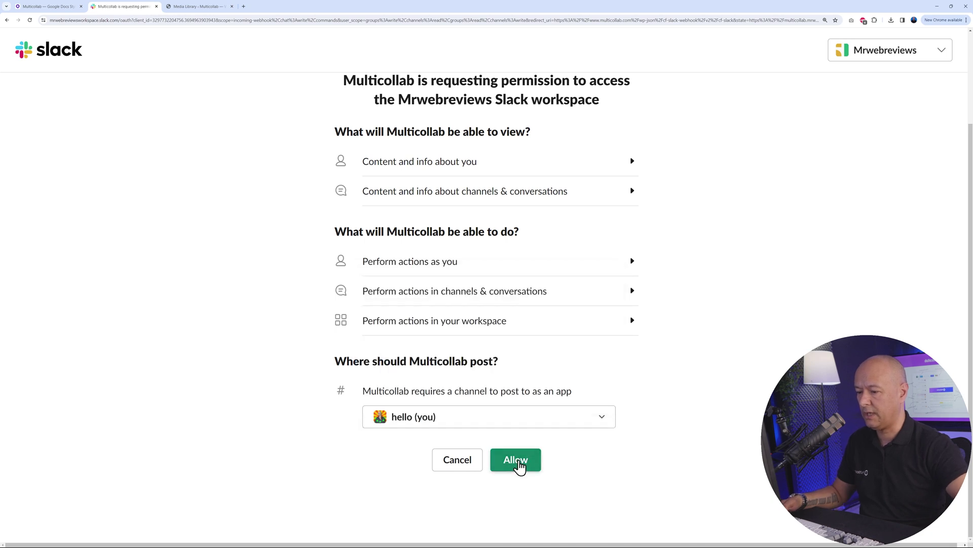
{"action": "left_click", "coordinate": [520, 468]}
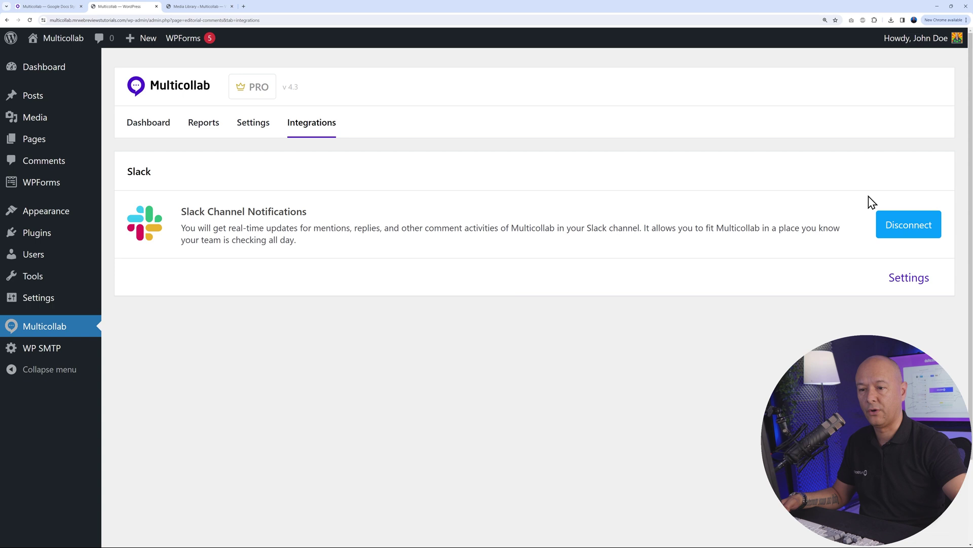
- Scroll through Multicollab's suggestion-accepted notifications in the Slack #general channel
{"action": "left_click", "coordinate": [198, 6]}
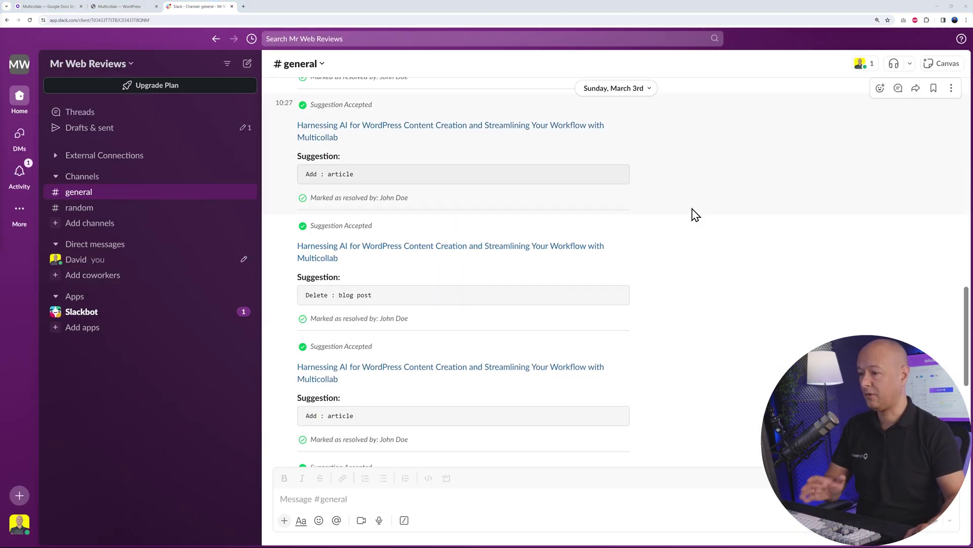
{"action": "scroll", "coordinate": [707, 264], "scroll_direction": "down", "scroll_amount": 2}
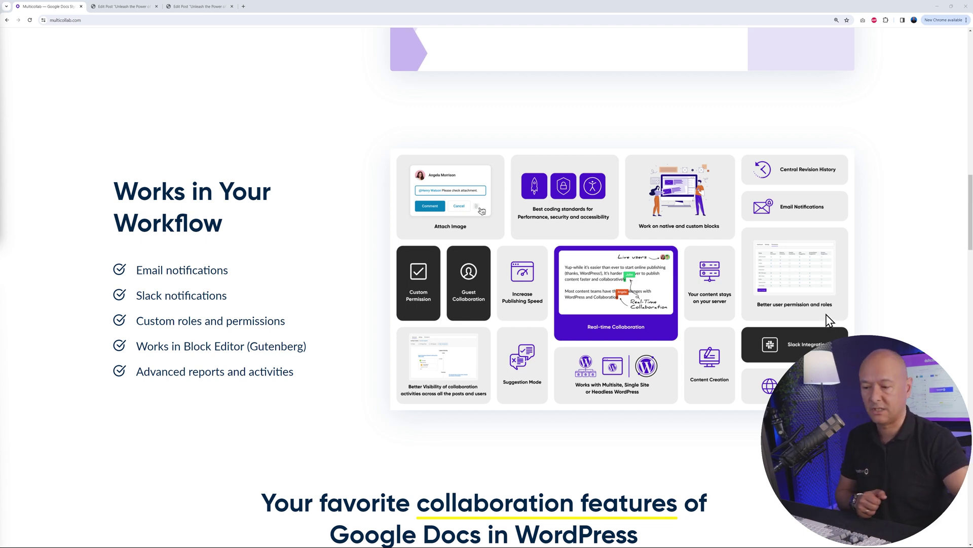
{"action": "scroll", "coordinate": [826, 314], "scroll_direction": "down", "scroll_amount": 5}
{"action": "scroll", "coordinate": [861, 318], "scroll_direction": "down", "scroll_amount": 3}
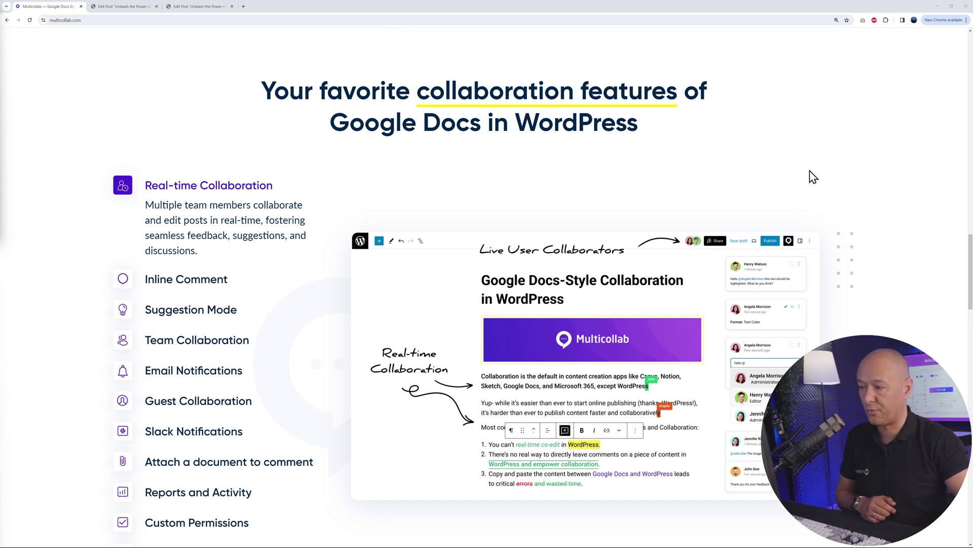
{"action": "scroll", "coordinate": [808, 178], "scroll_direction": "down", "scroll_amount": 2}
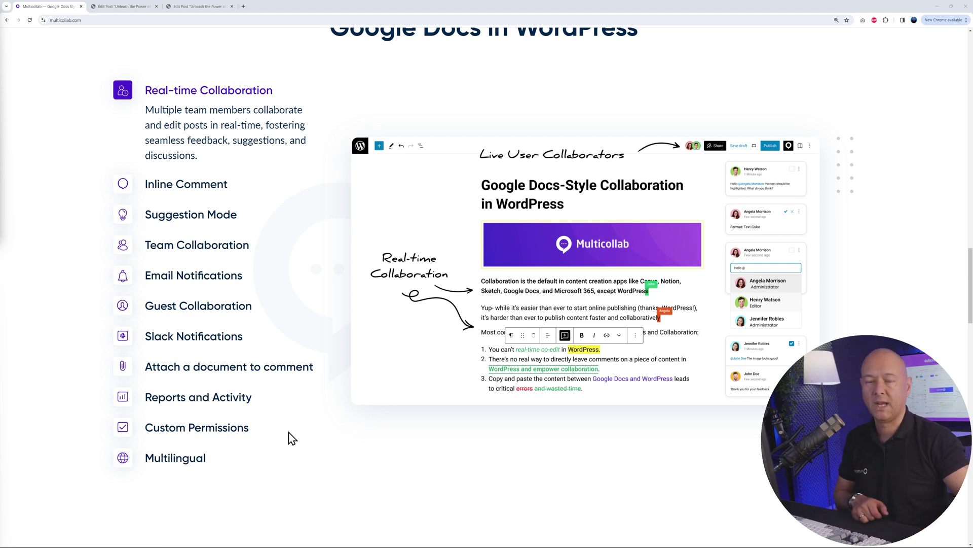
{"action": "scroll", "coordinate": [450, 419], "scroll_direction": "up", "scroll_amount": 10}
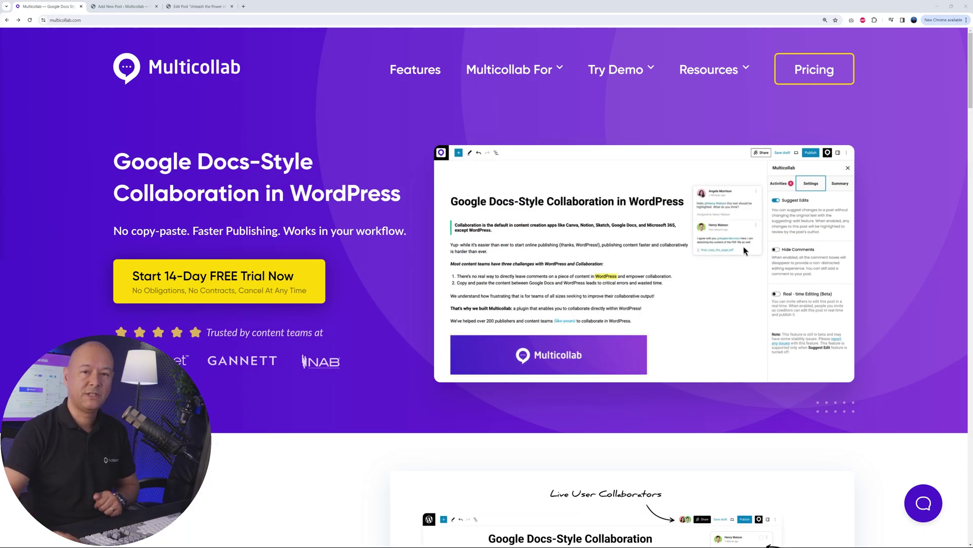
- Request the hands-on demo and continue, starting a fresh 30-minute WordPress test installation
{"action": "mouse_move", "coordinate": [625, 79]}
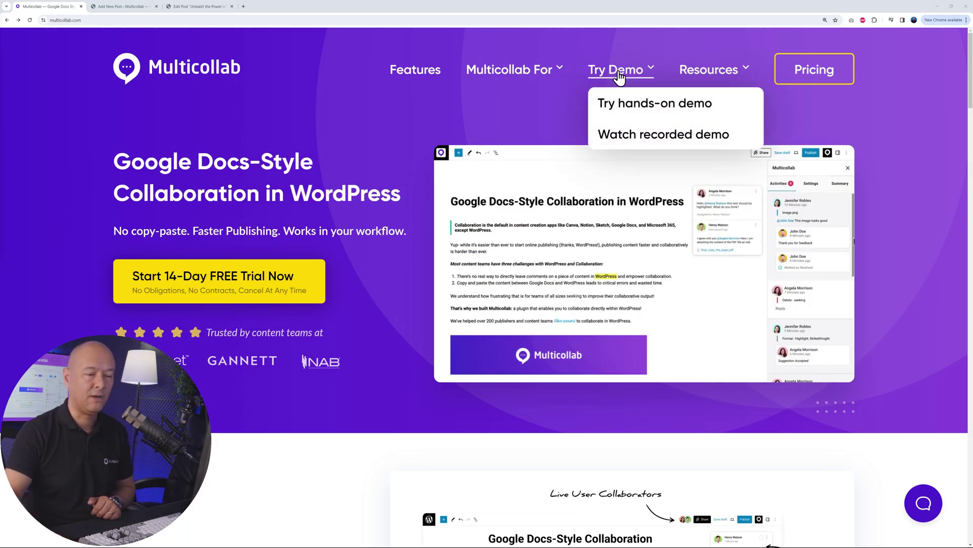
{"action": "left_click", "coordinate": [642, 109]}
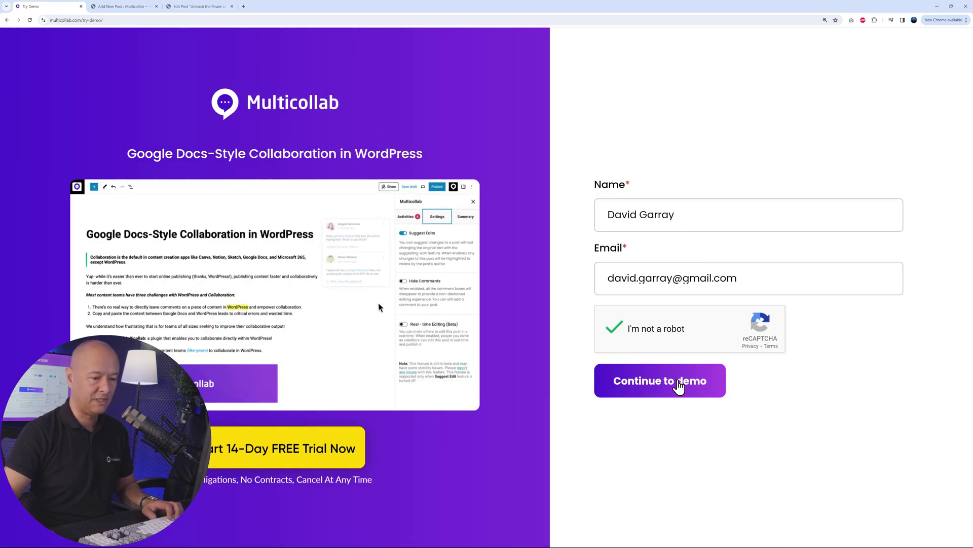
{"action": "left_click", "coordinate": [679, 385]}
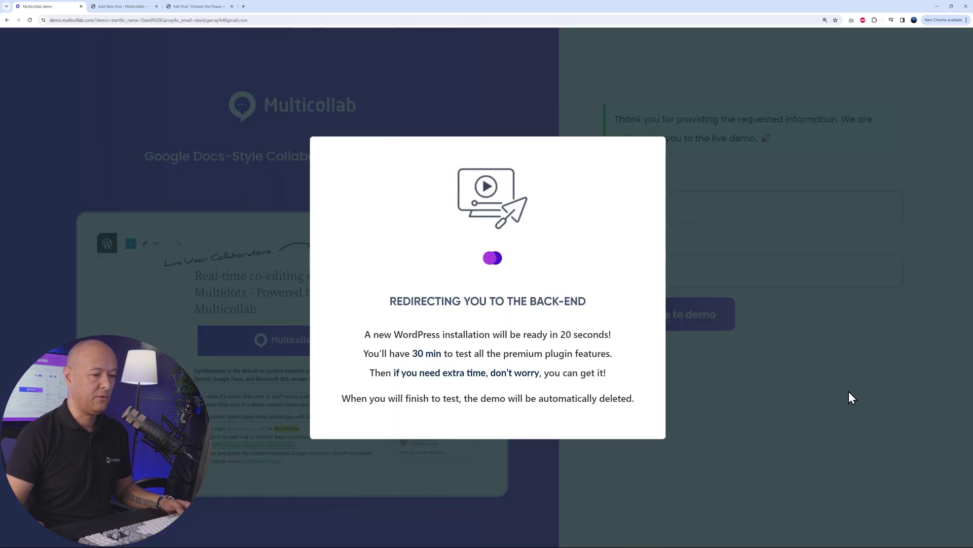